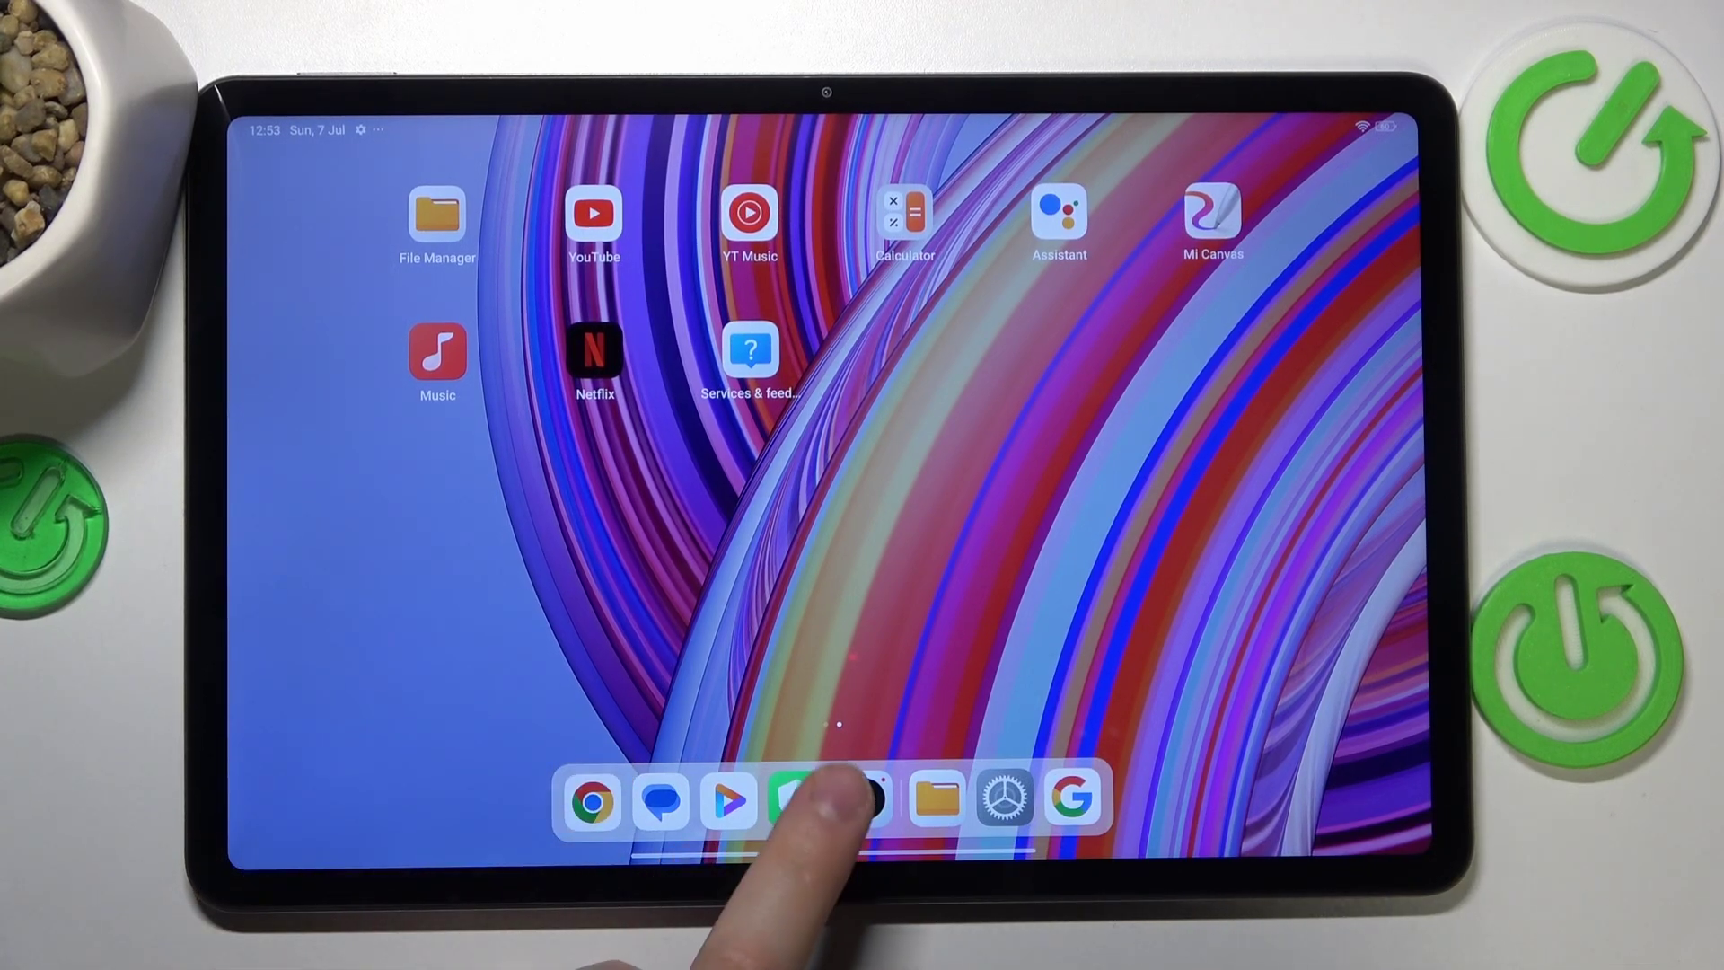
Step: Run Security's Optimise check to a score of 93, listing Xiaomi Cloud, update and app-lock suggestions
click(843, 800)
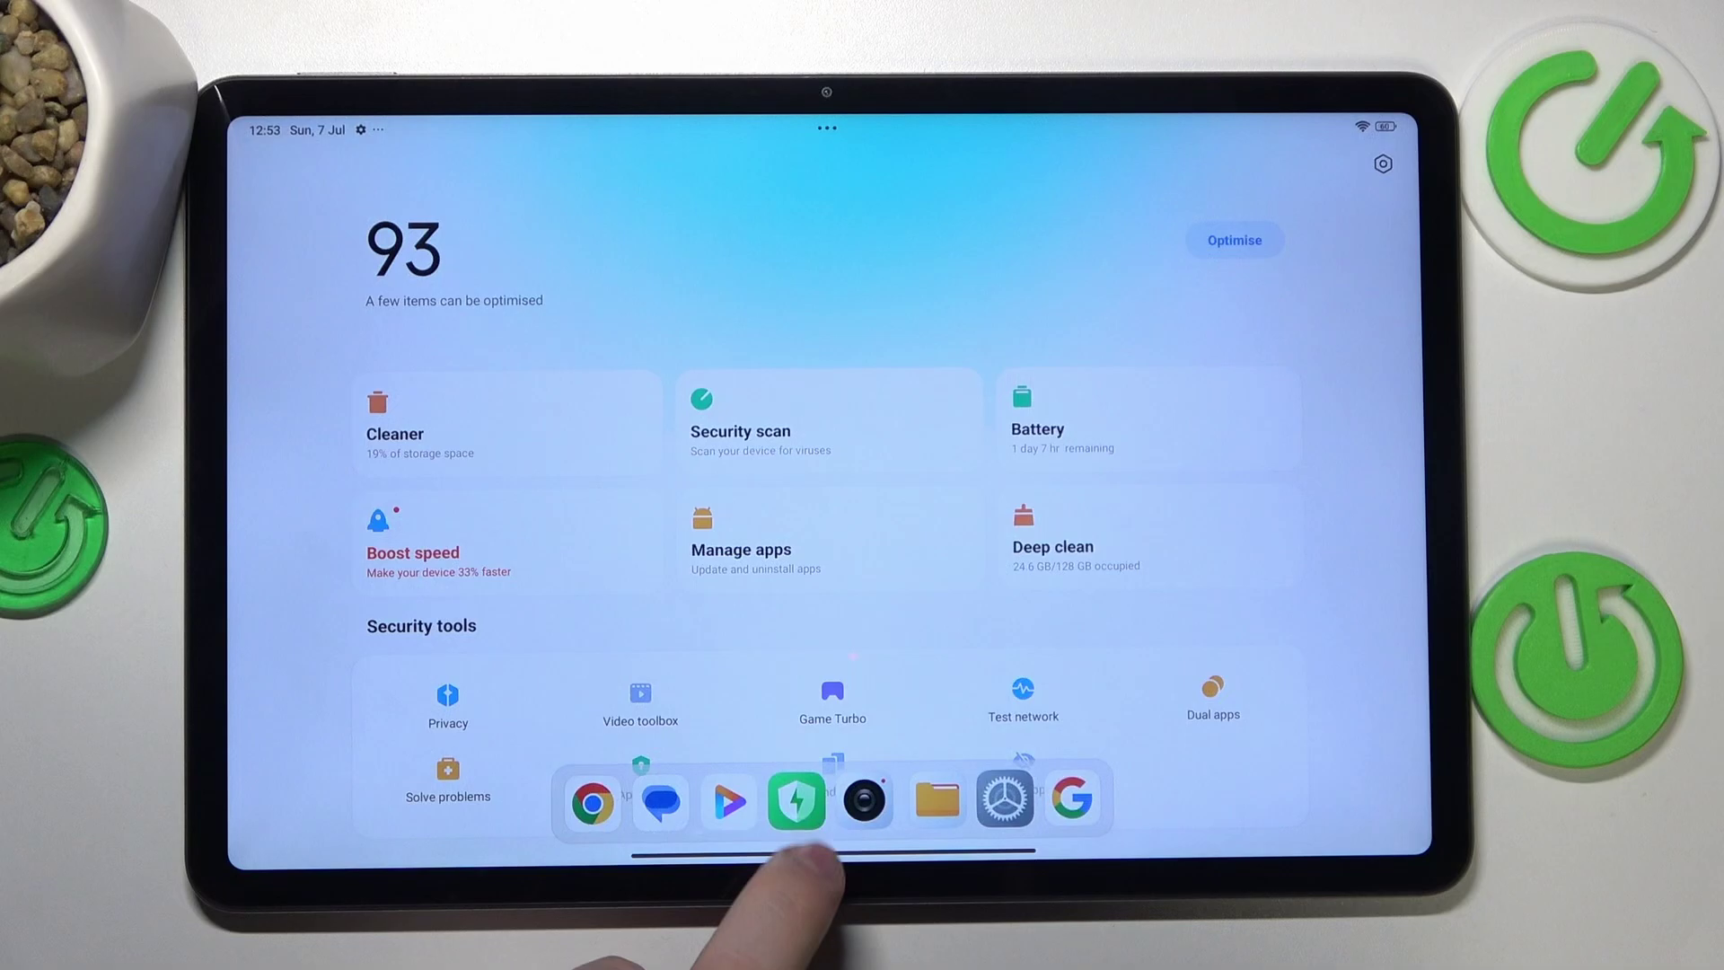
drag(809, 855, 809, 756)
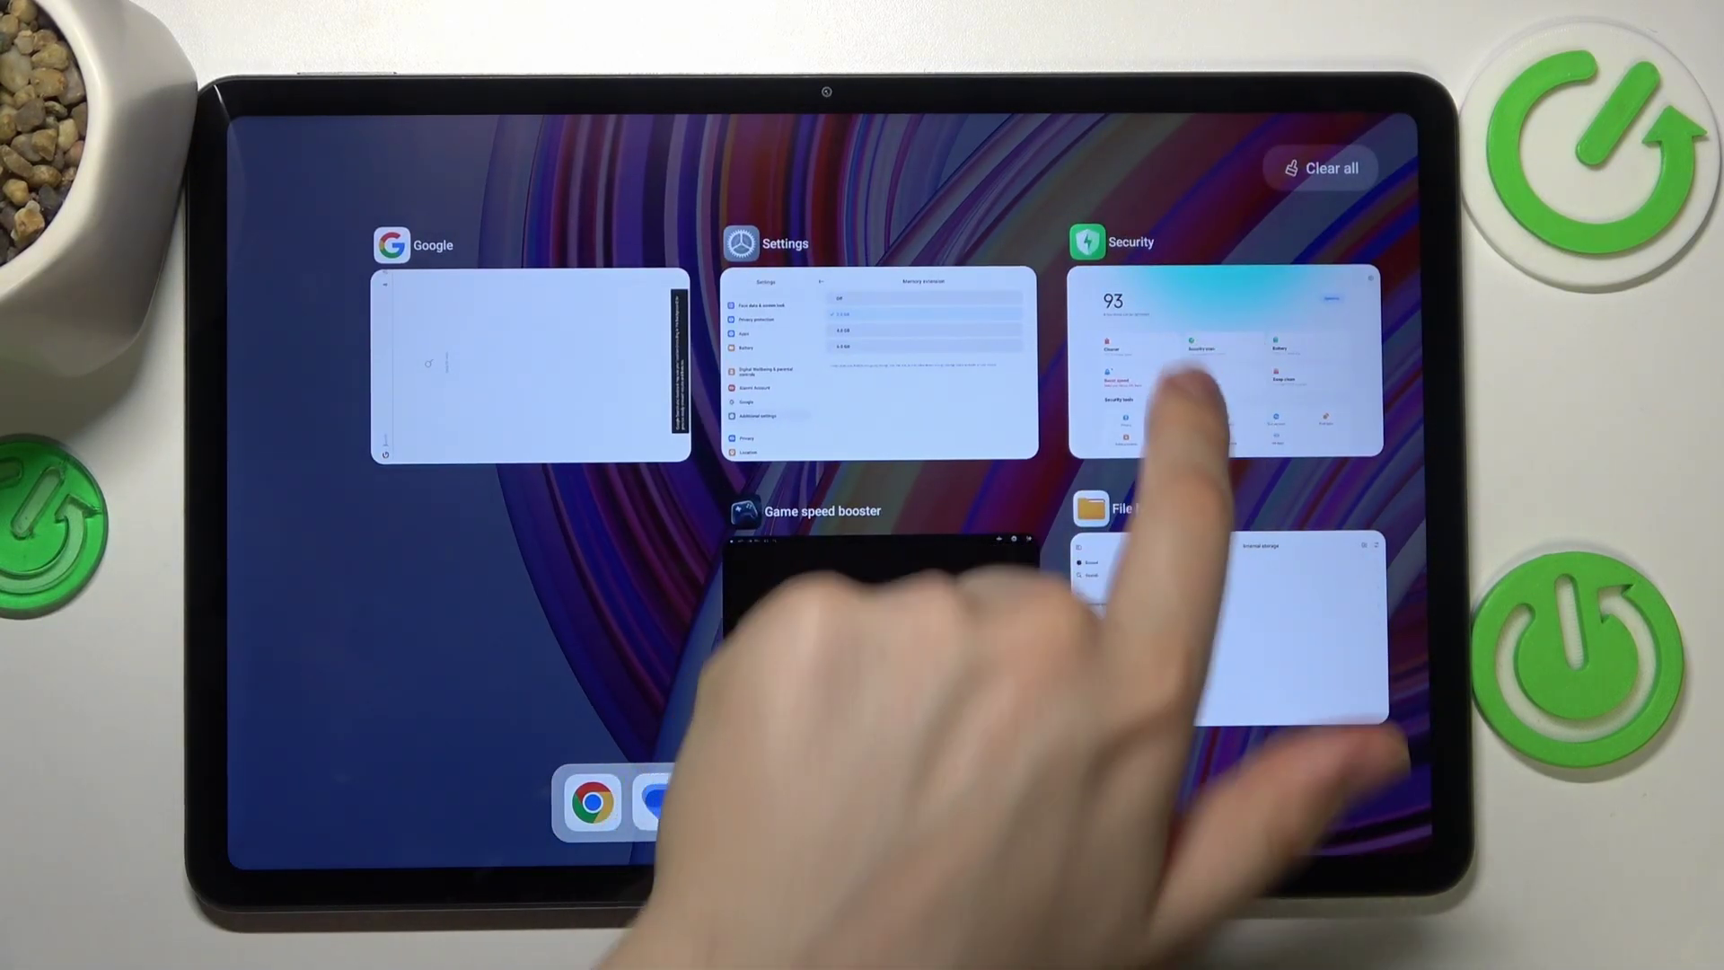
click(1223, 361)
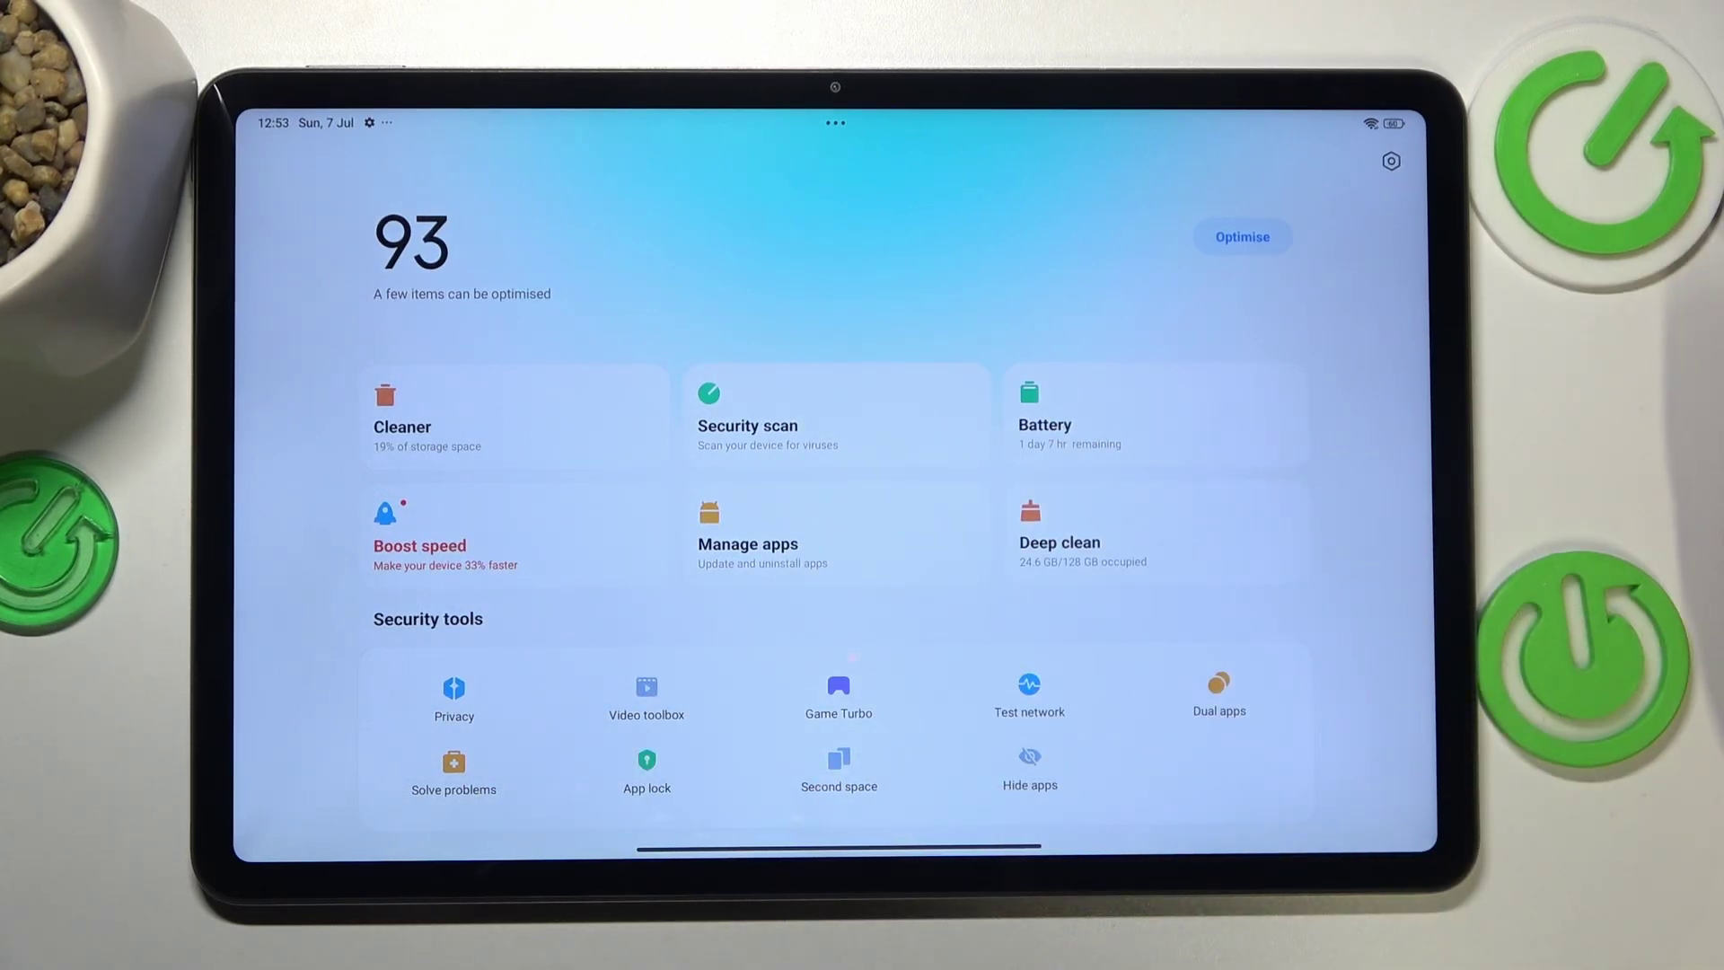
click(1242, 236)
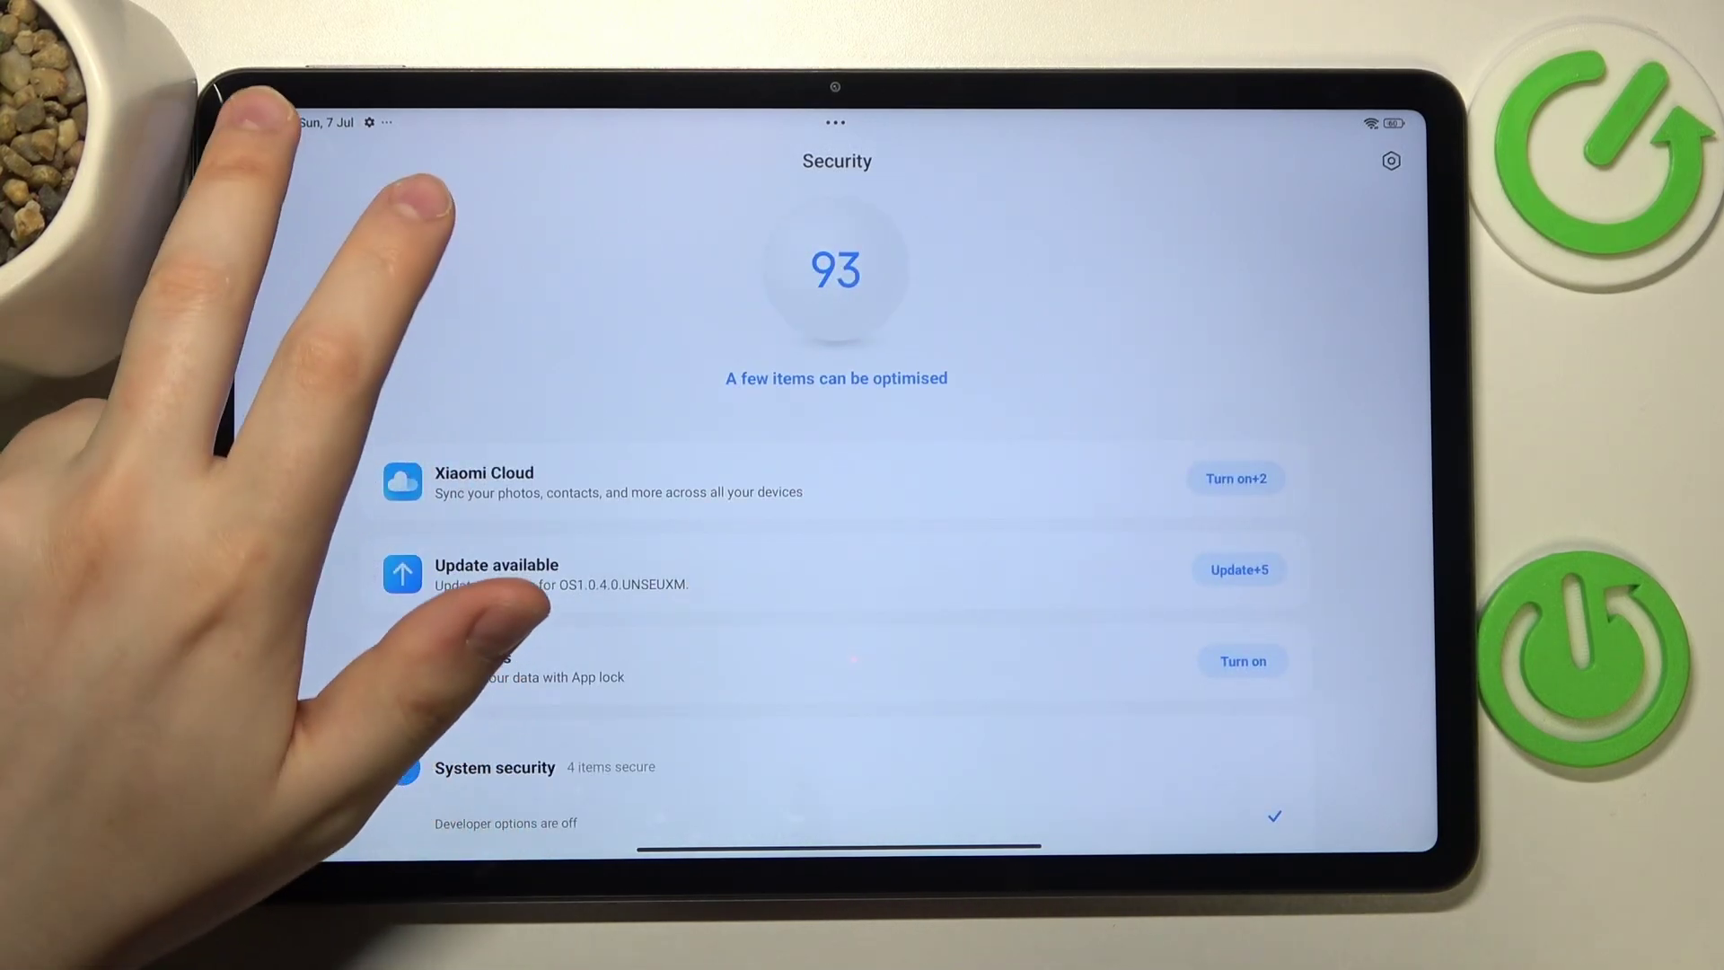
Step: Use Security's Boost speed to free 1.9 GB of memory
click(270, 163)
click(420, 539)
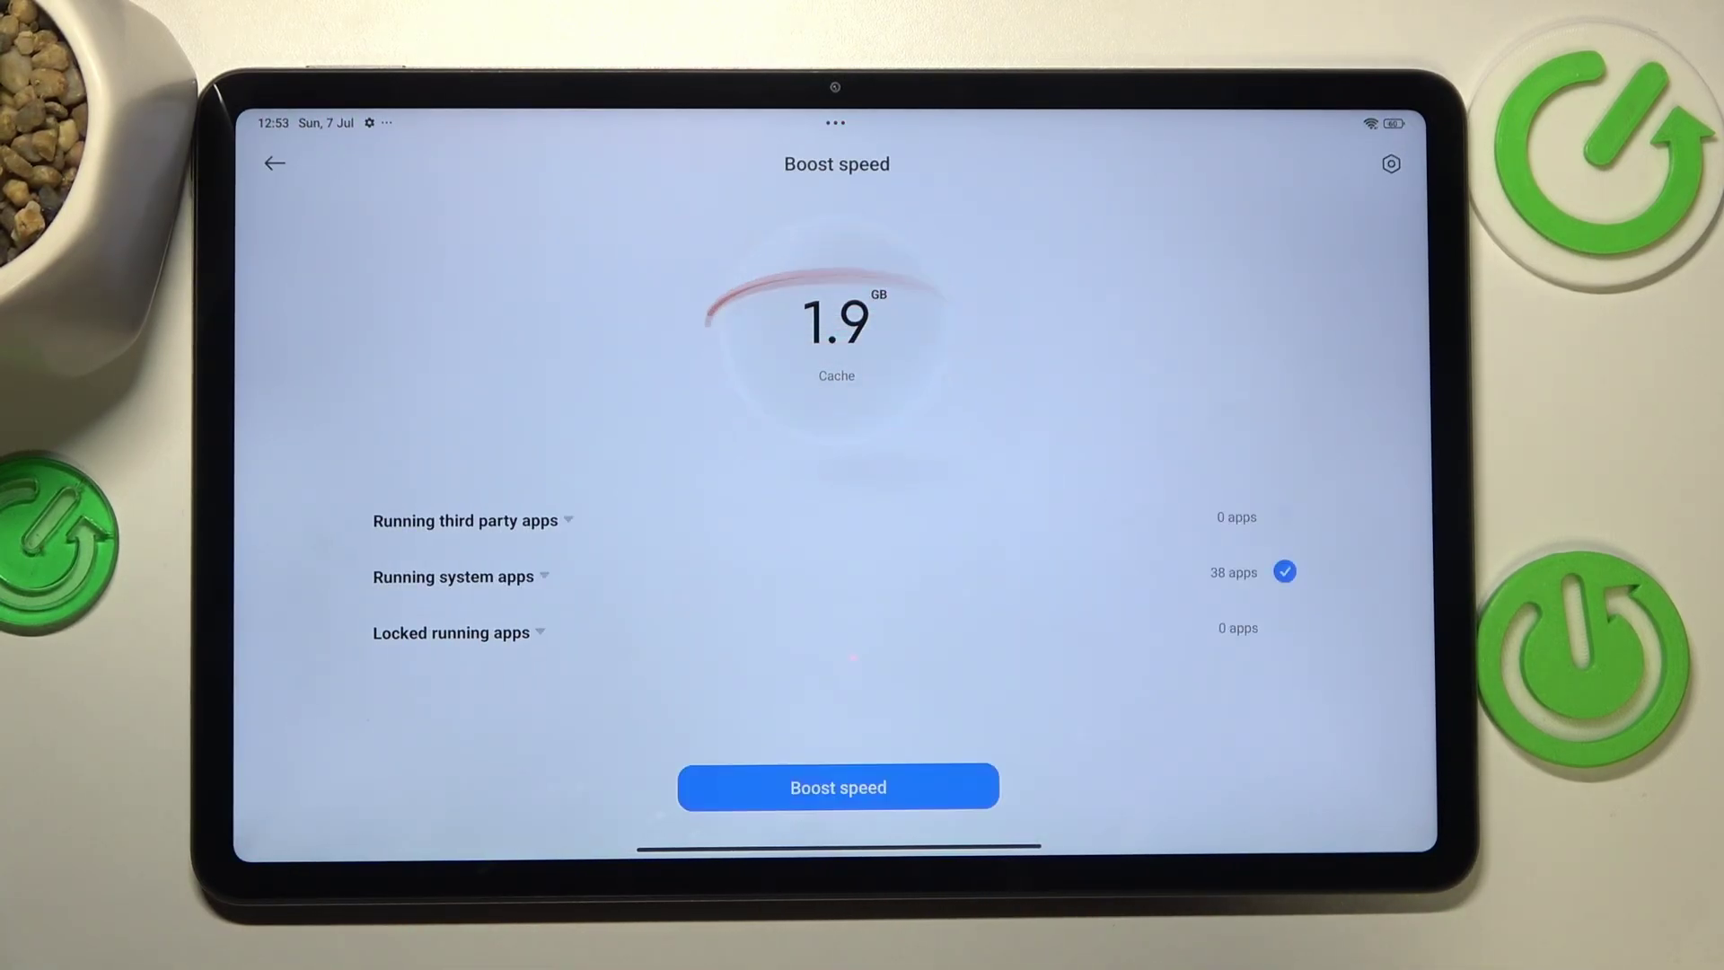
click(839, 787)
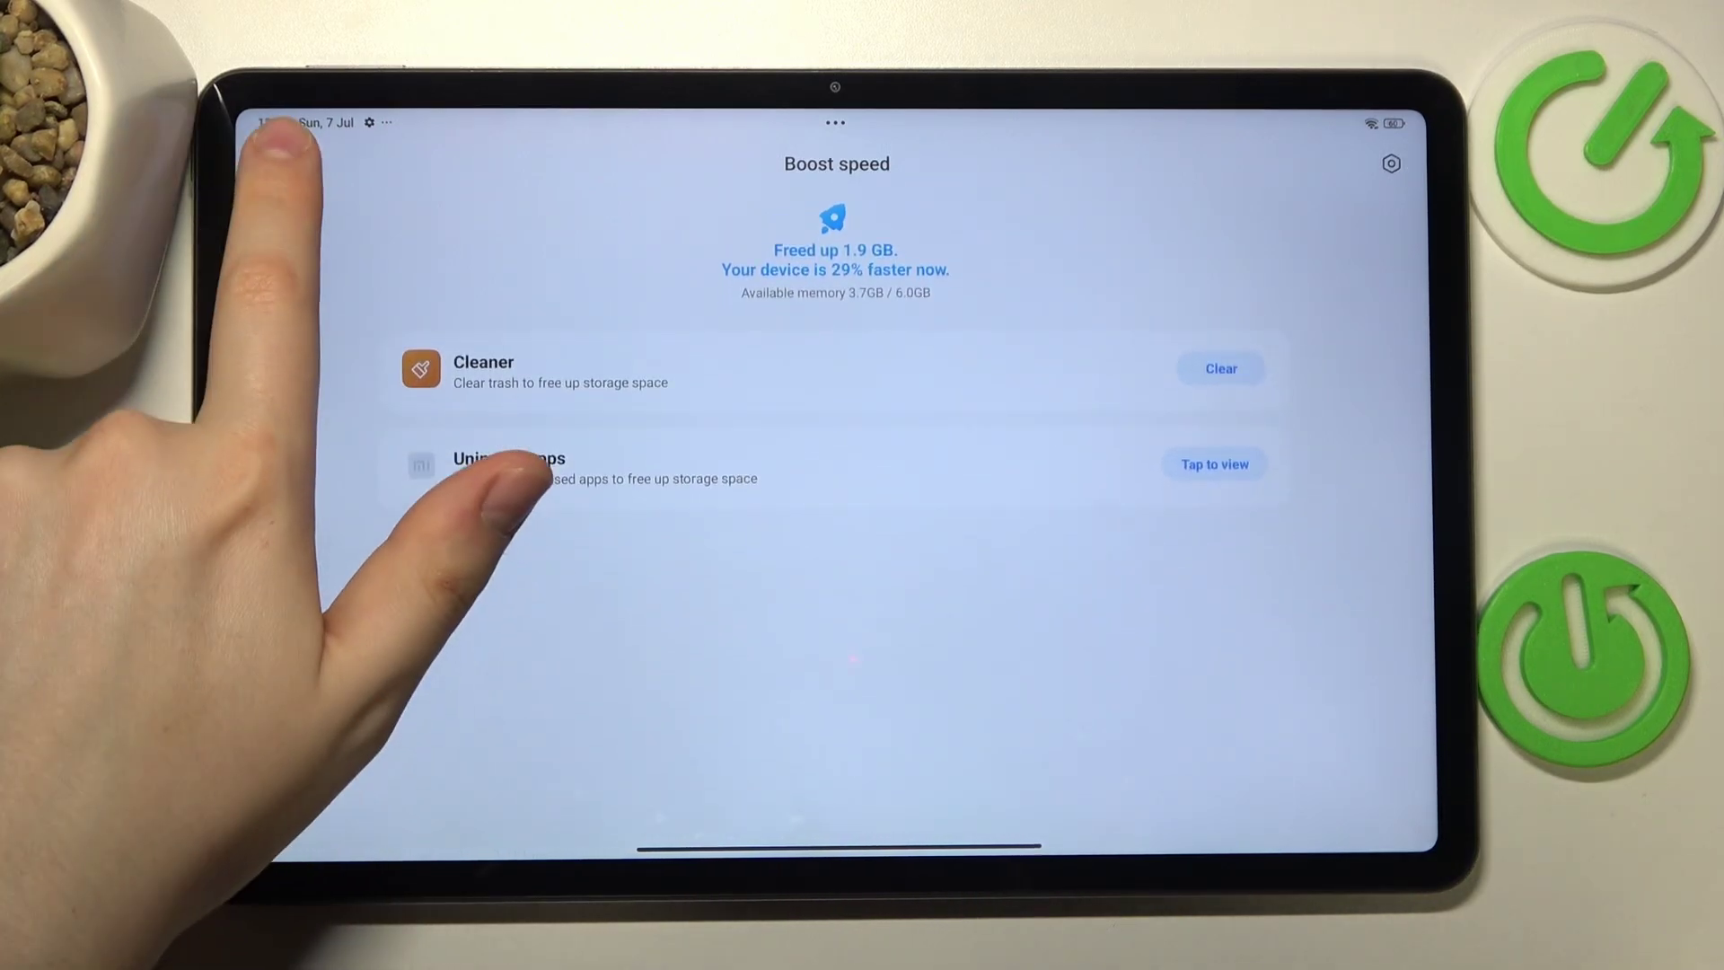
Step: Accept the RAM Jet Home screen shortcut and return to the Security dashboard
click(274, 163)
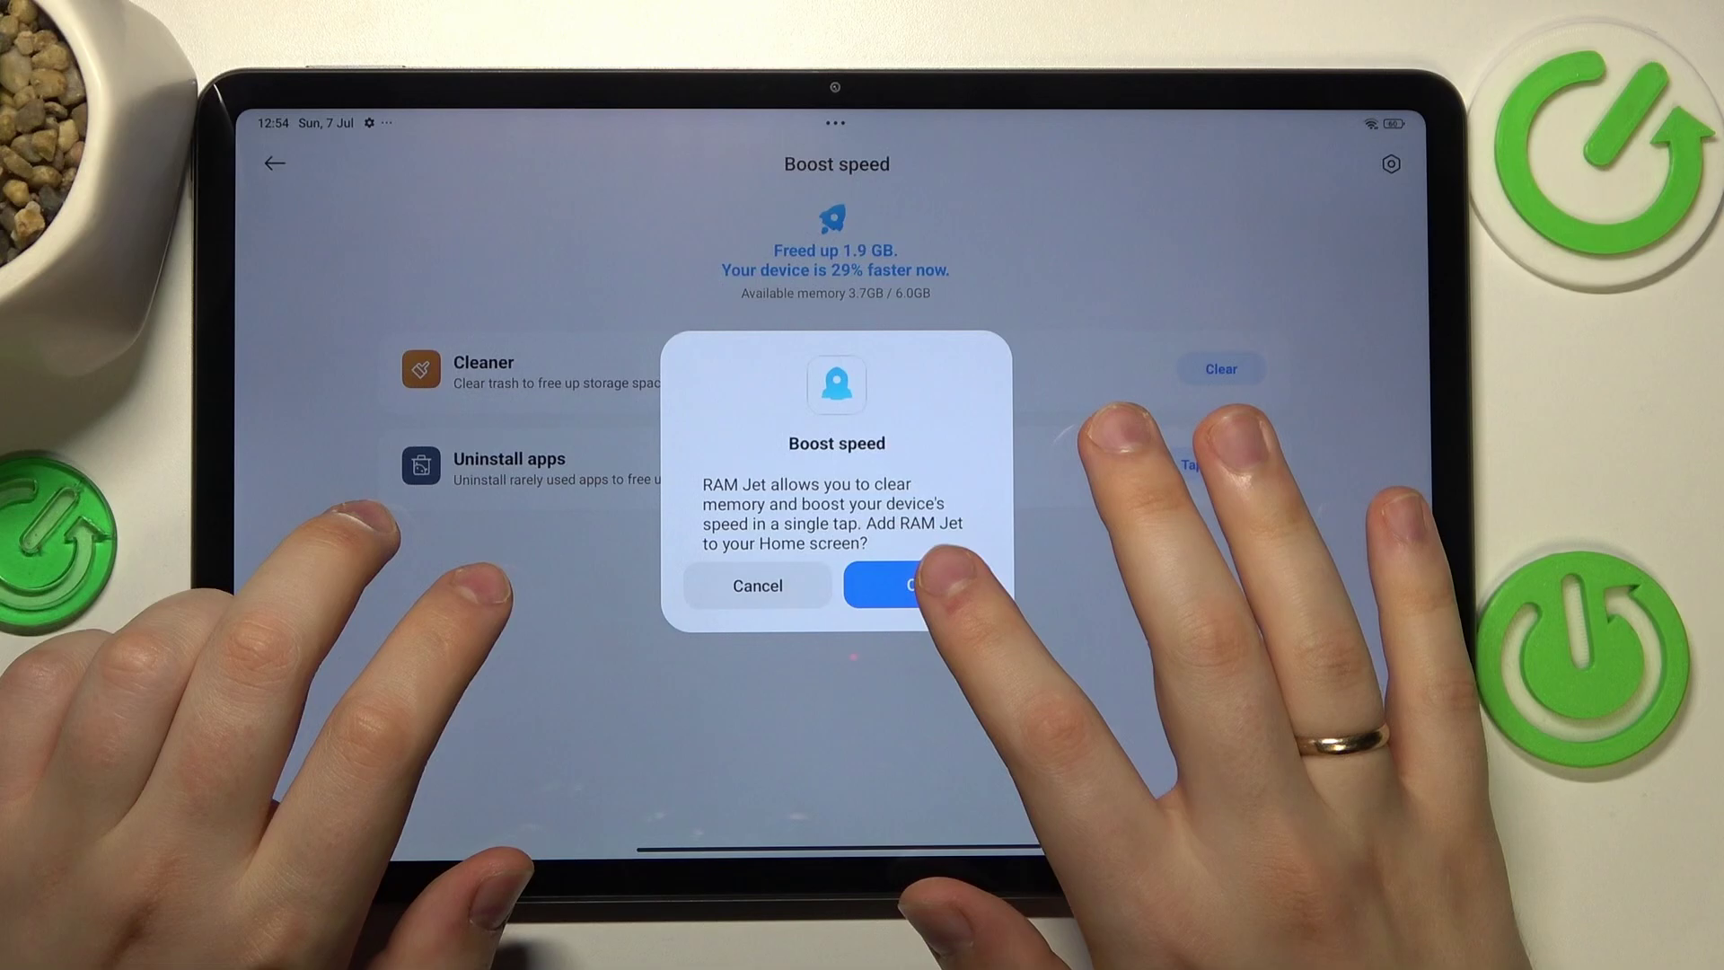
click(922, 584)
click(274, 162)
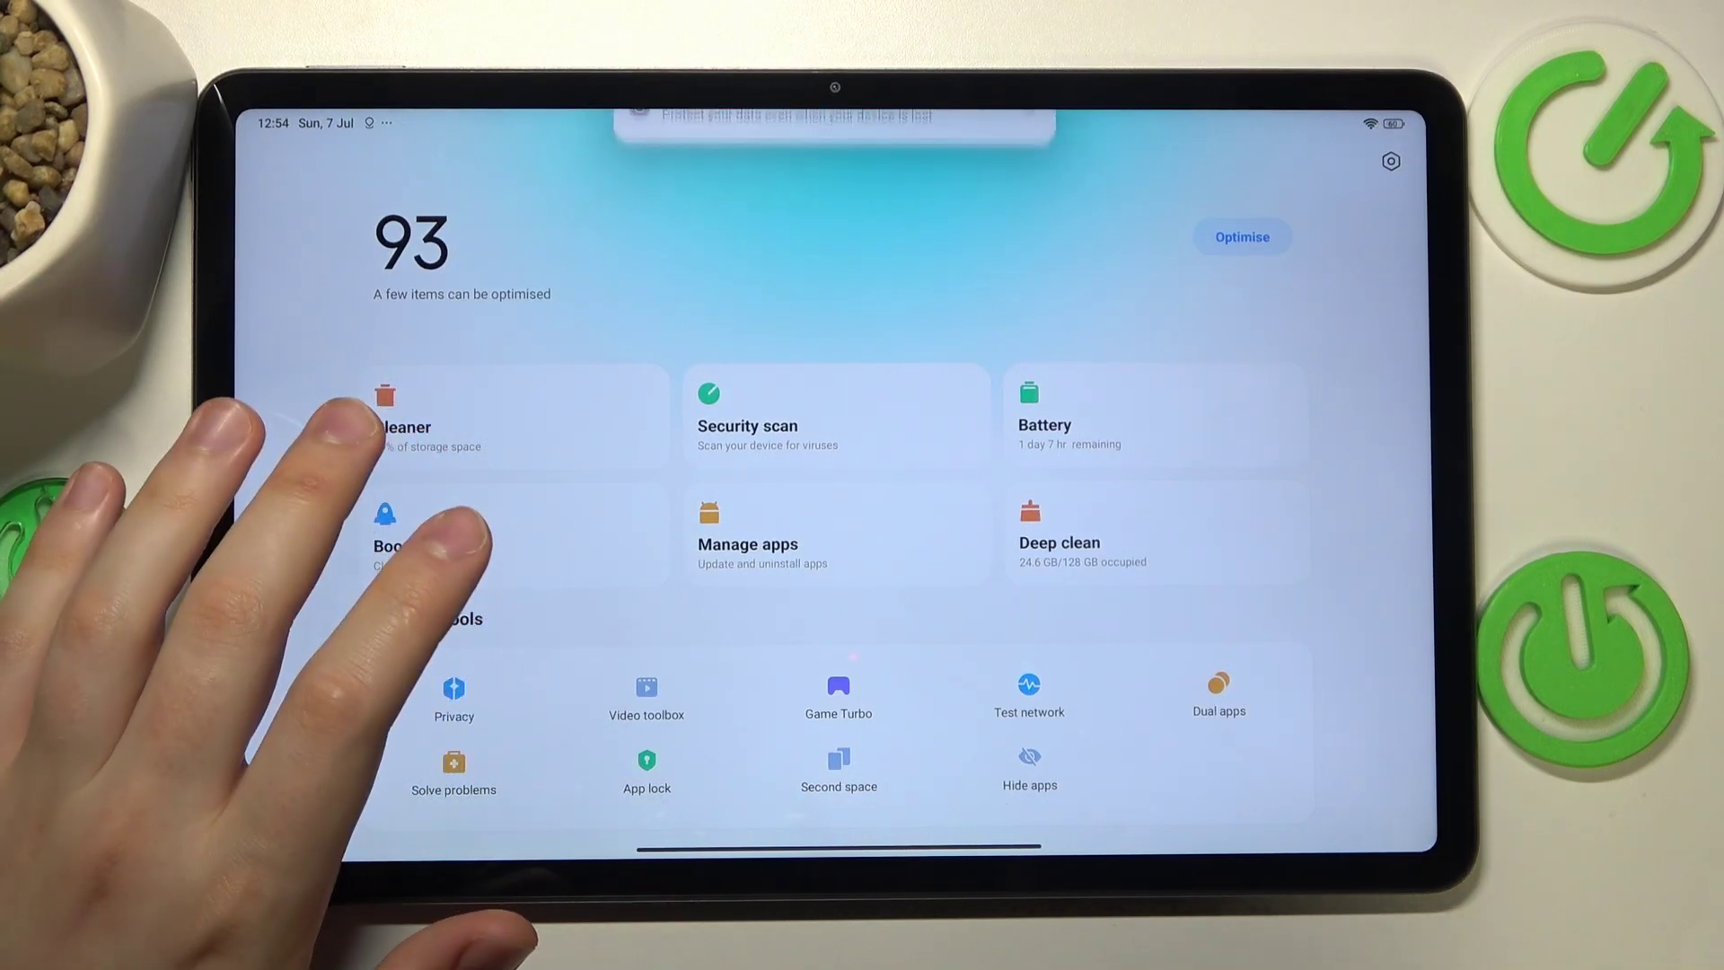
Step: Clean about 2.6 KB of cache and residual junk with Security's Cleaner
click(513, 417)
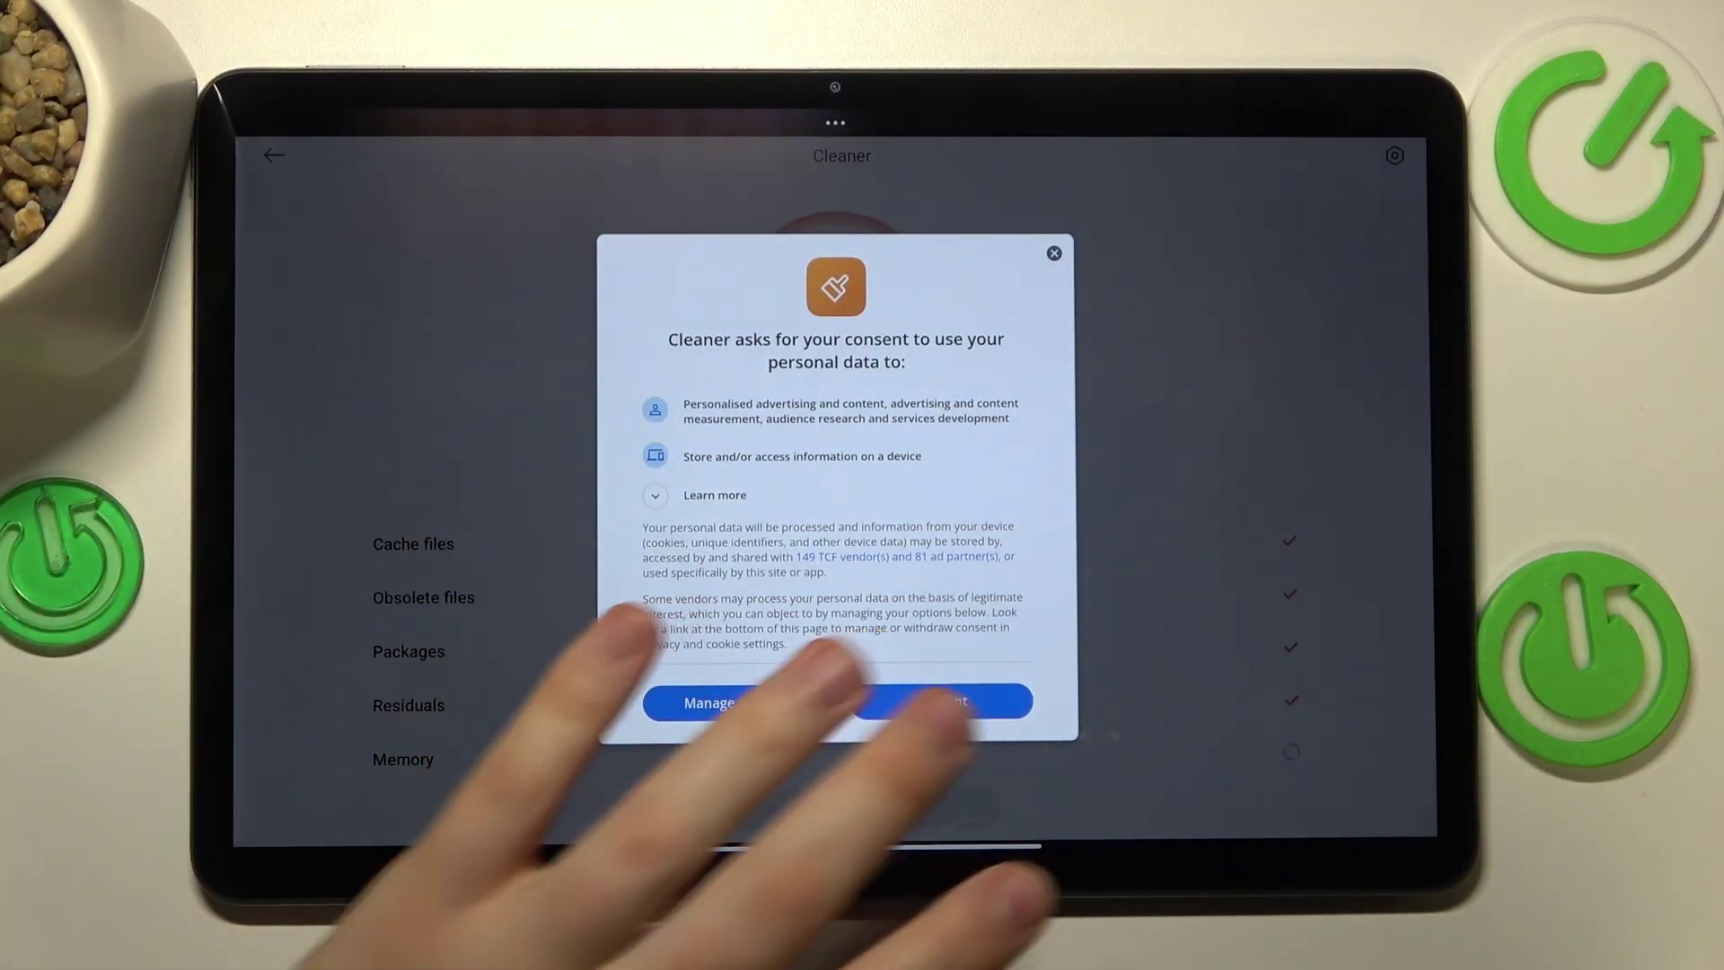
click(942, 700)
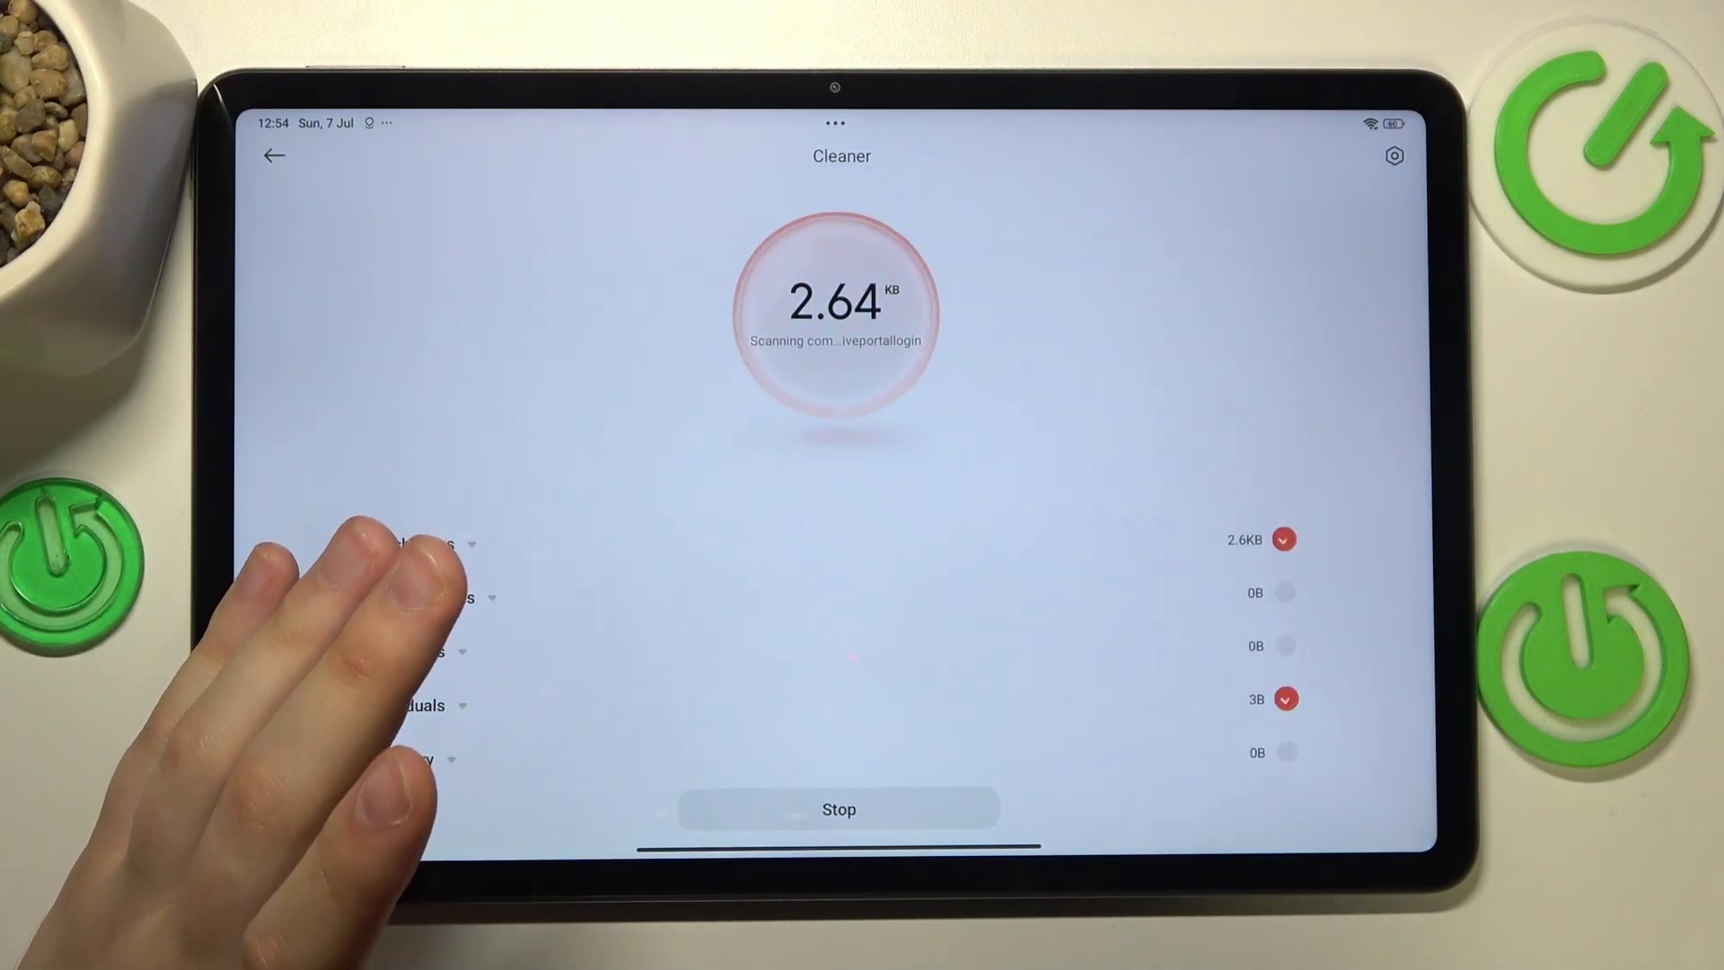
click(837, 809)
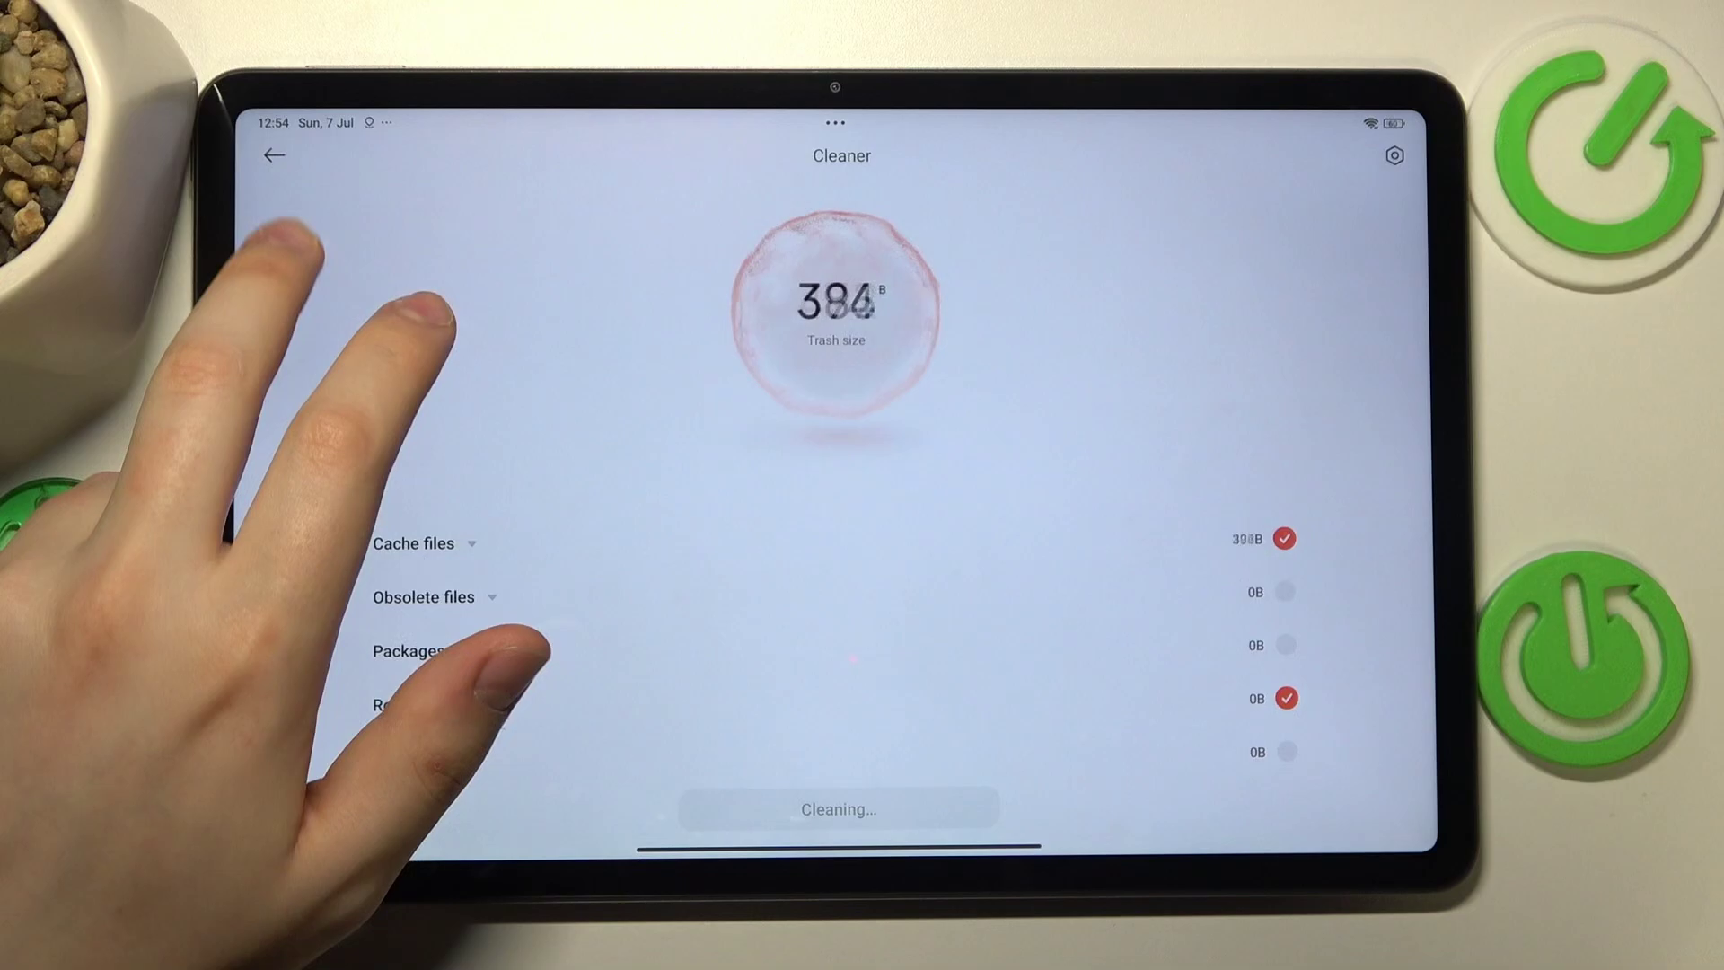
click(264, 124)
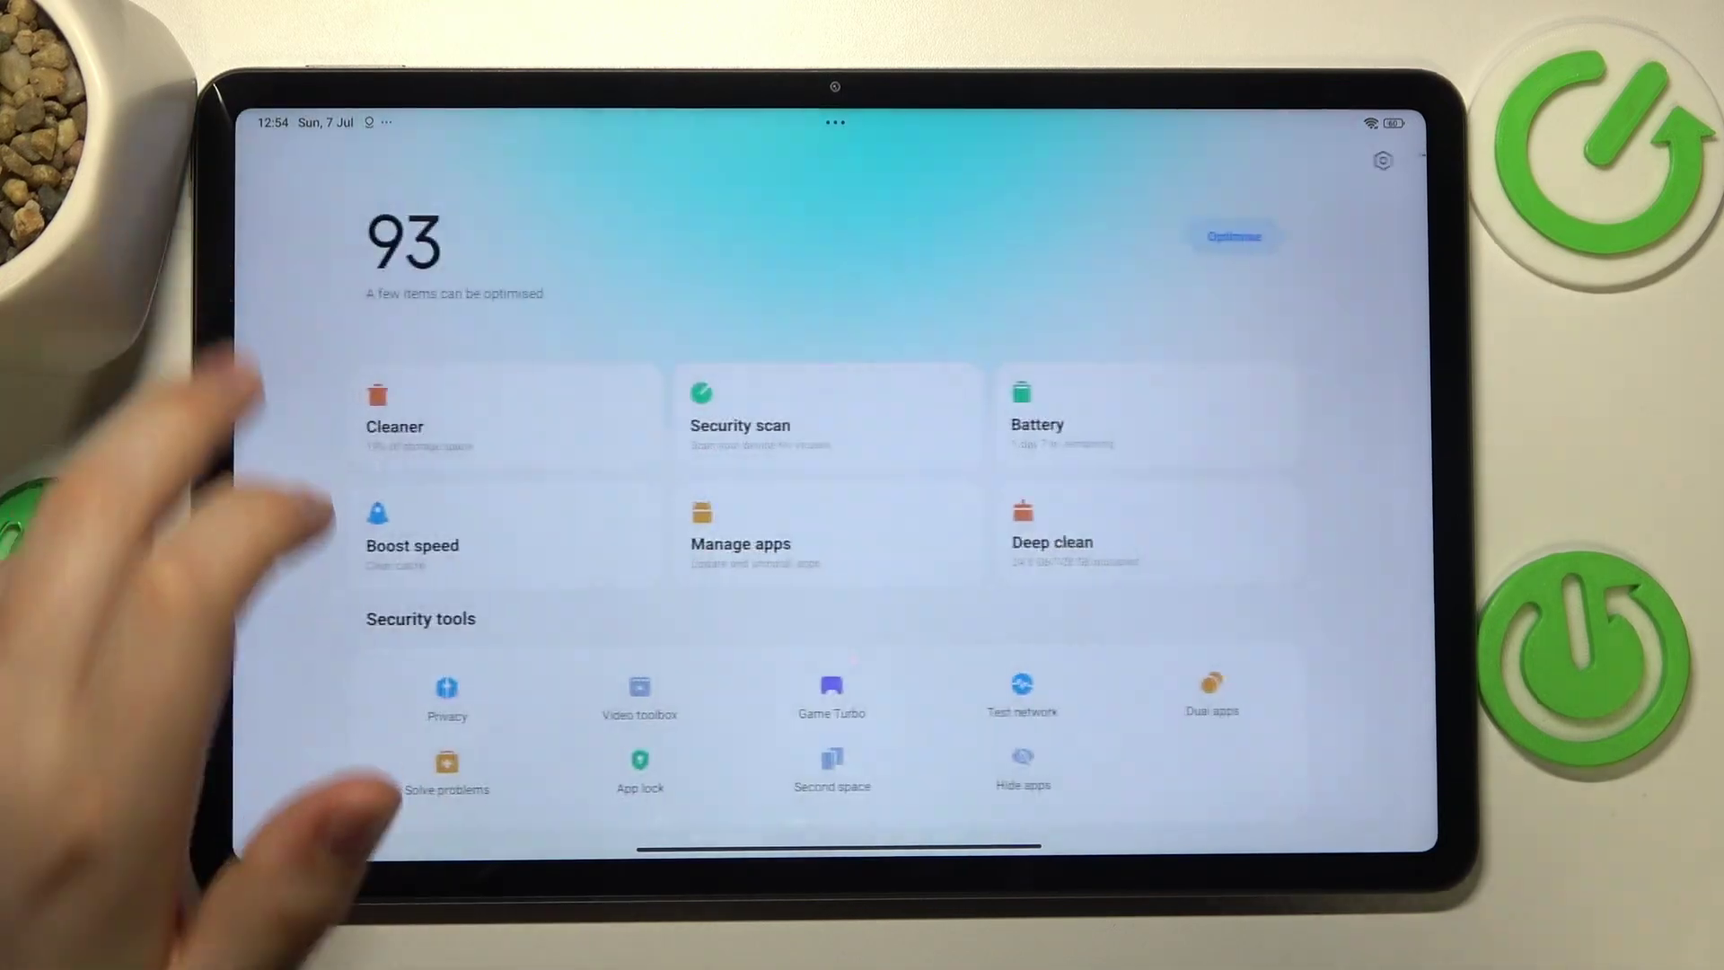
Step: Delete about 107 KB of Maps, Clock and Camera app data through Deep clean
click(1153, 520)
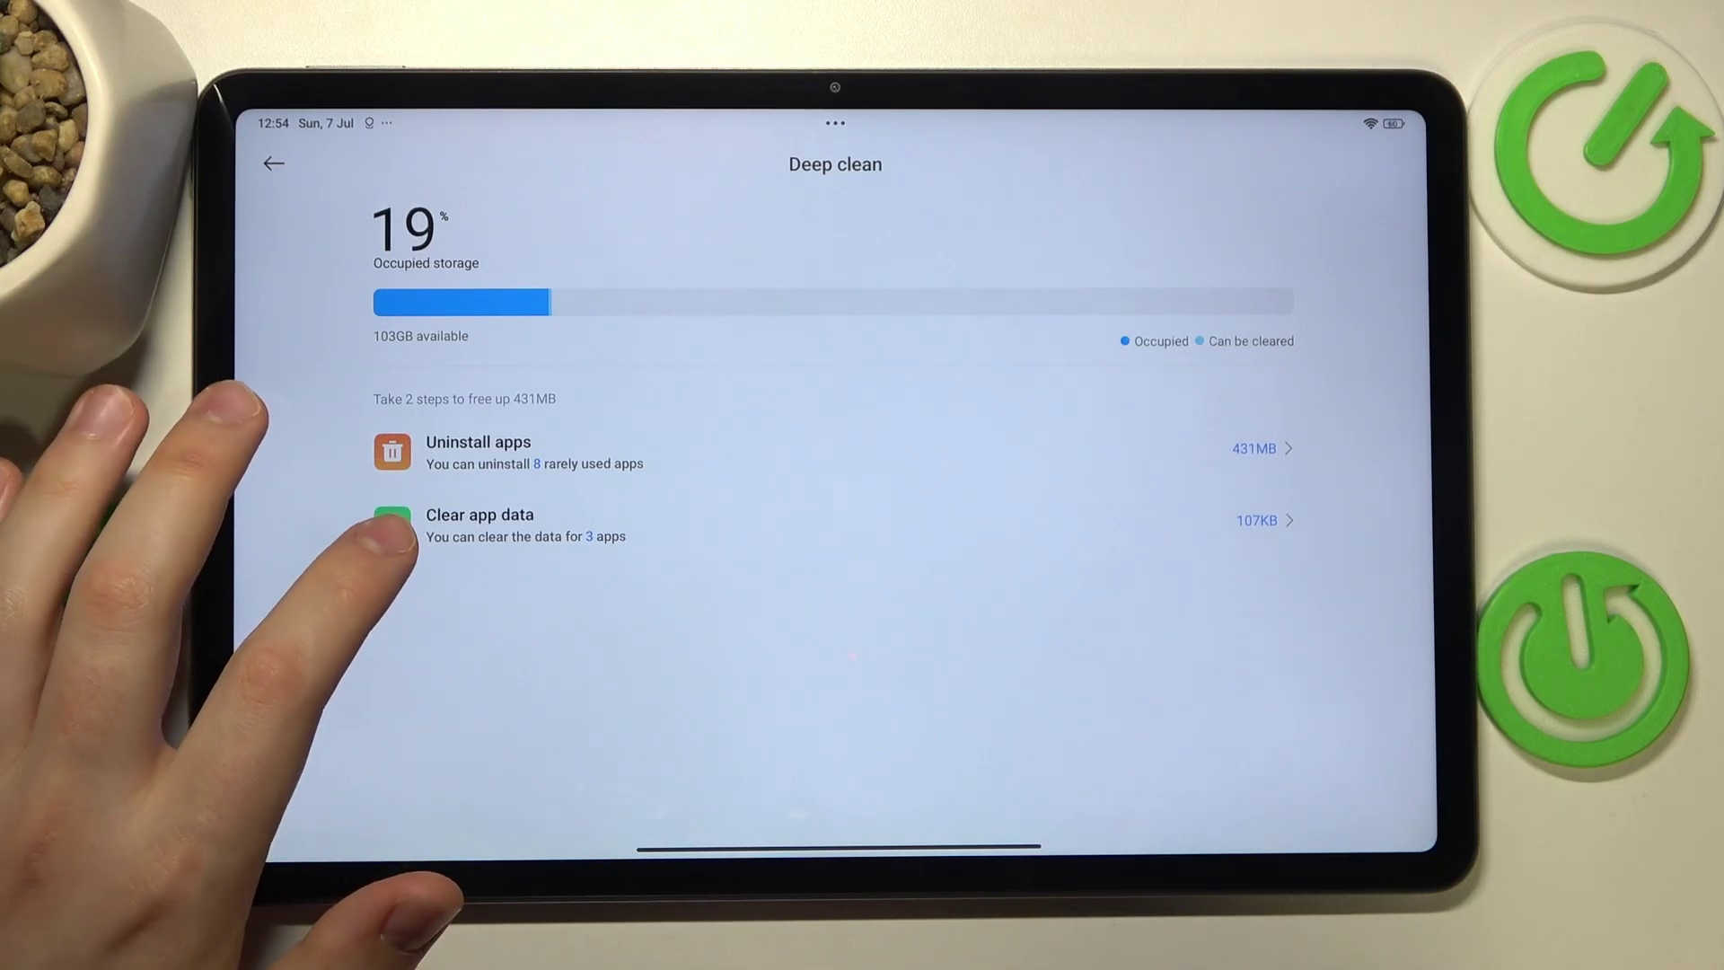
click(404, 525)
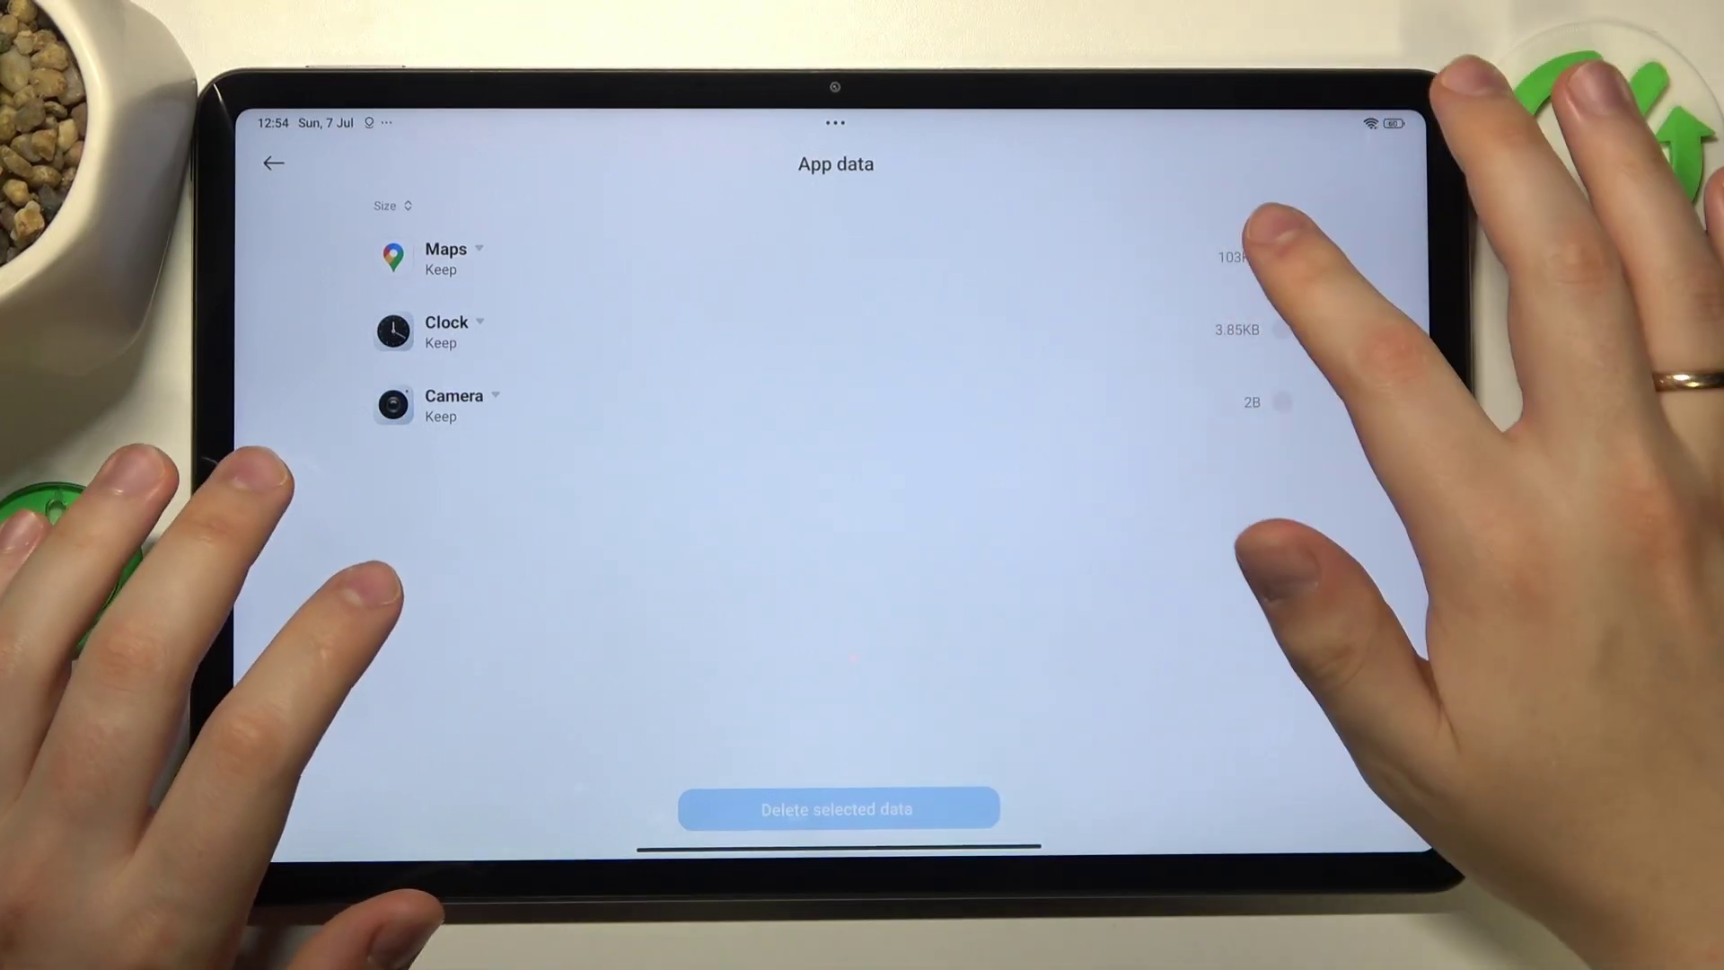
click(943, 256)
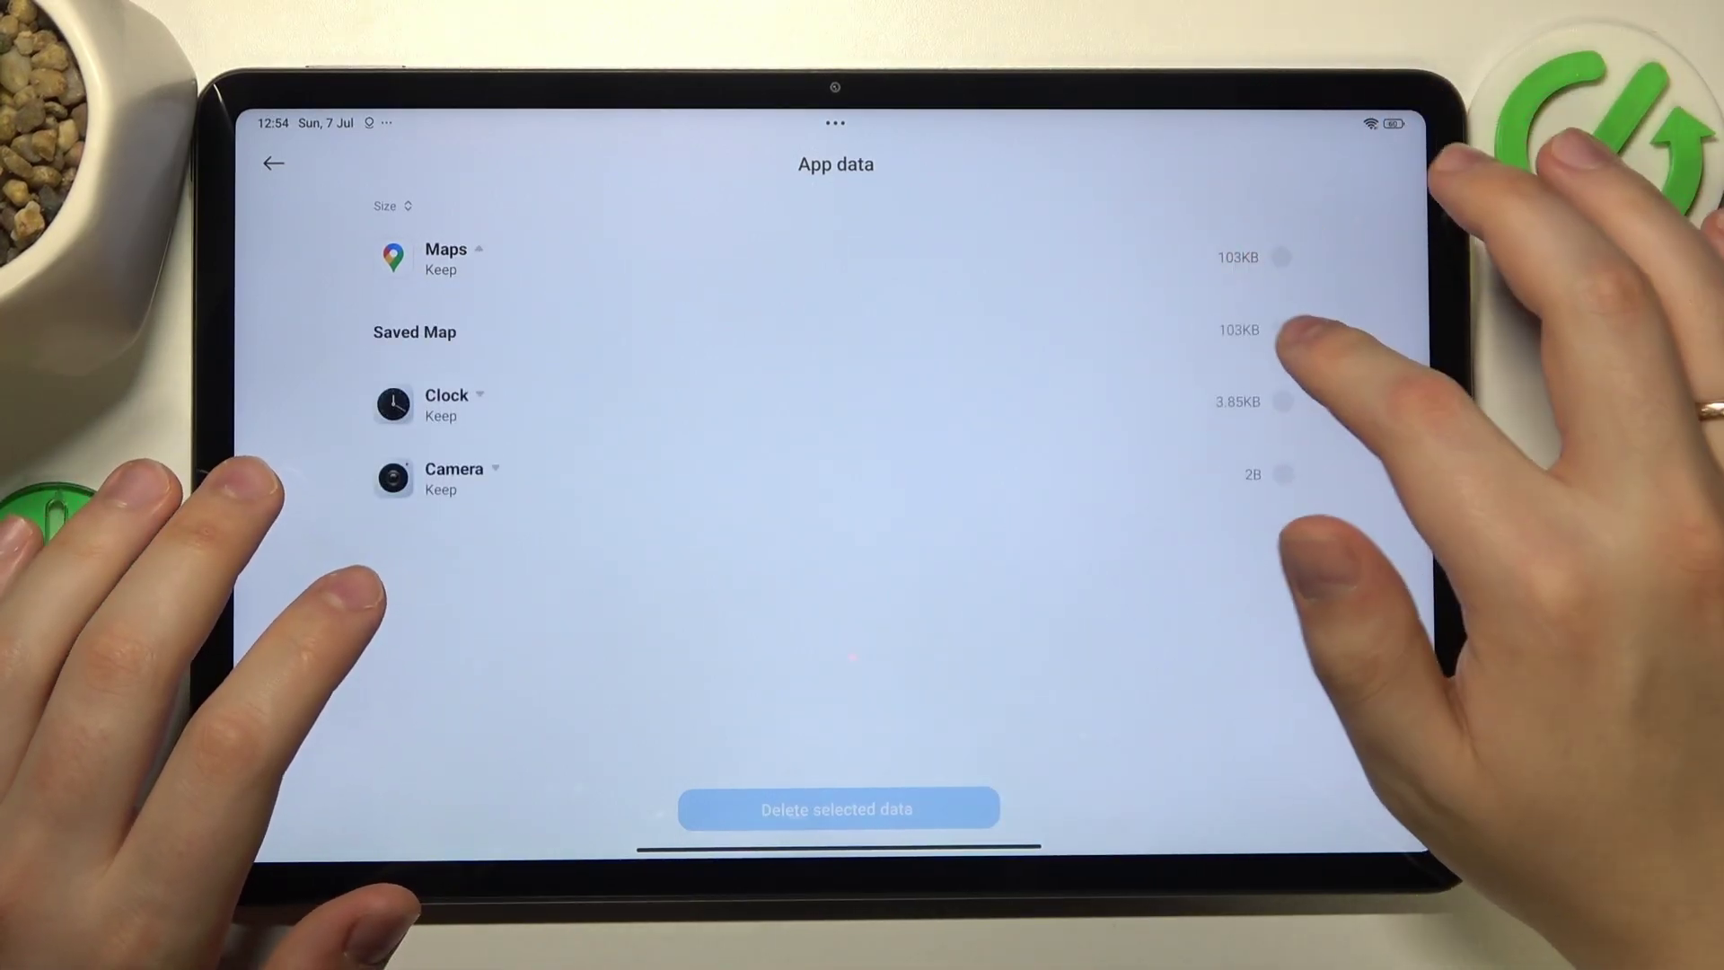
click(1279, 256)
click(1282, 403)
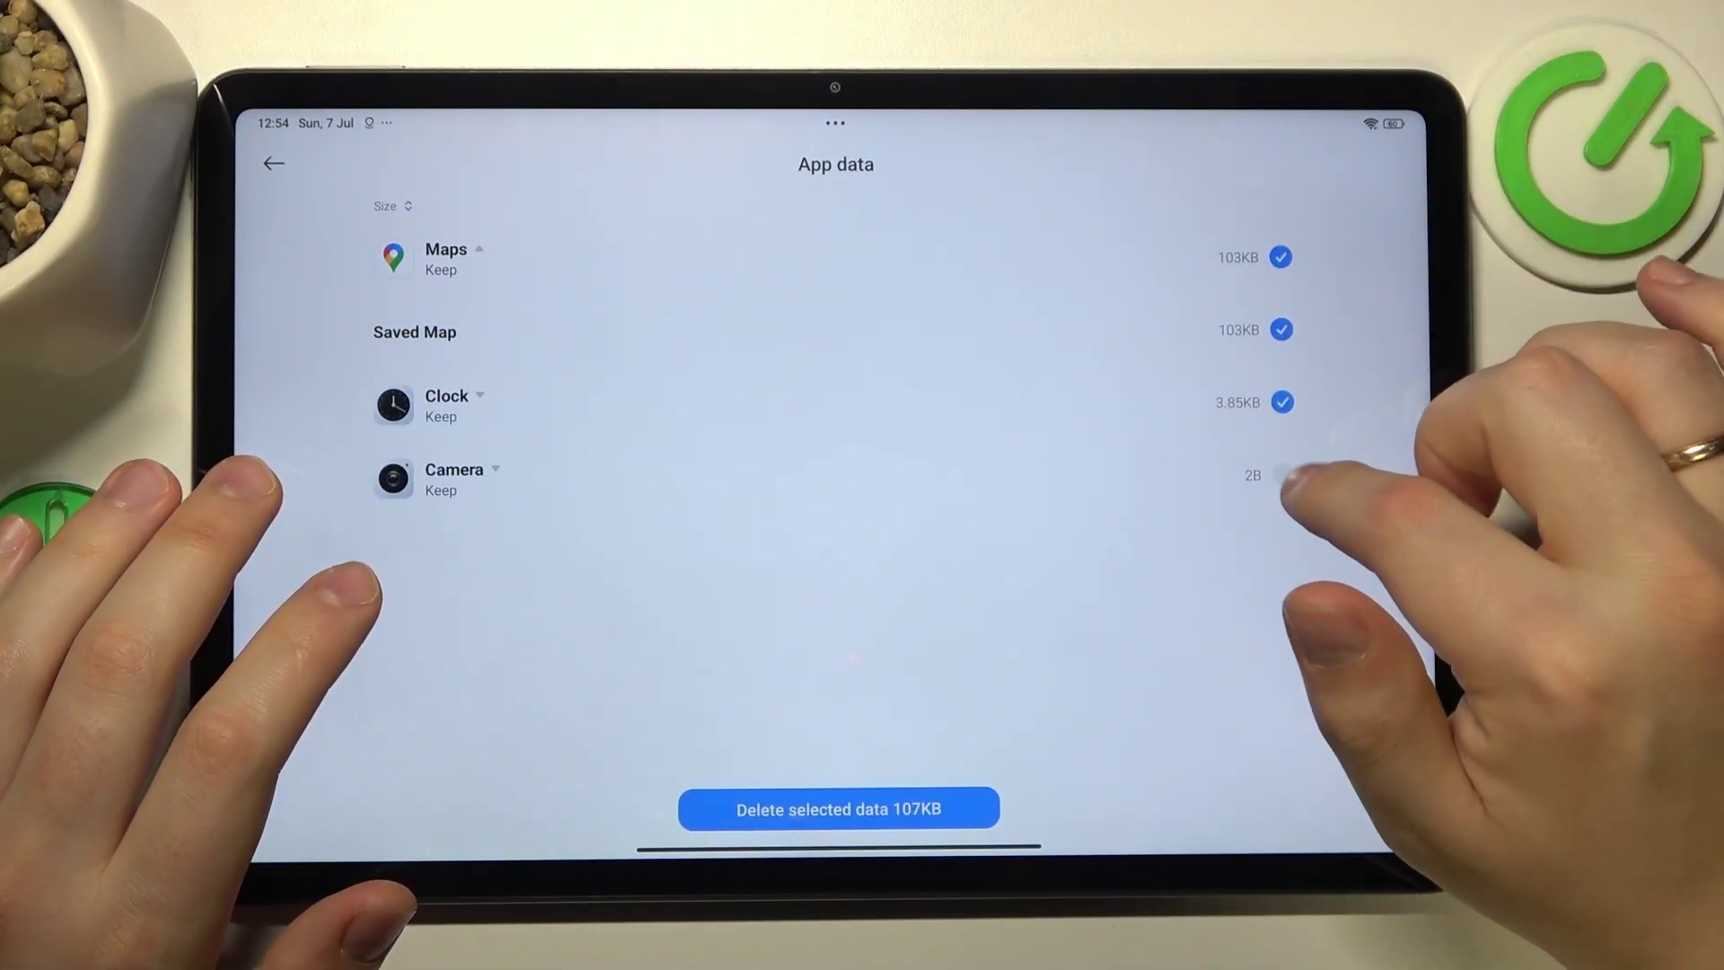
click(1282, 474)
click(839, 808)
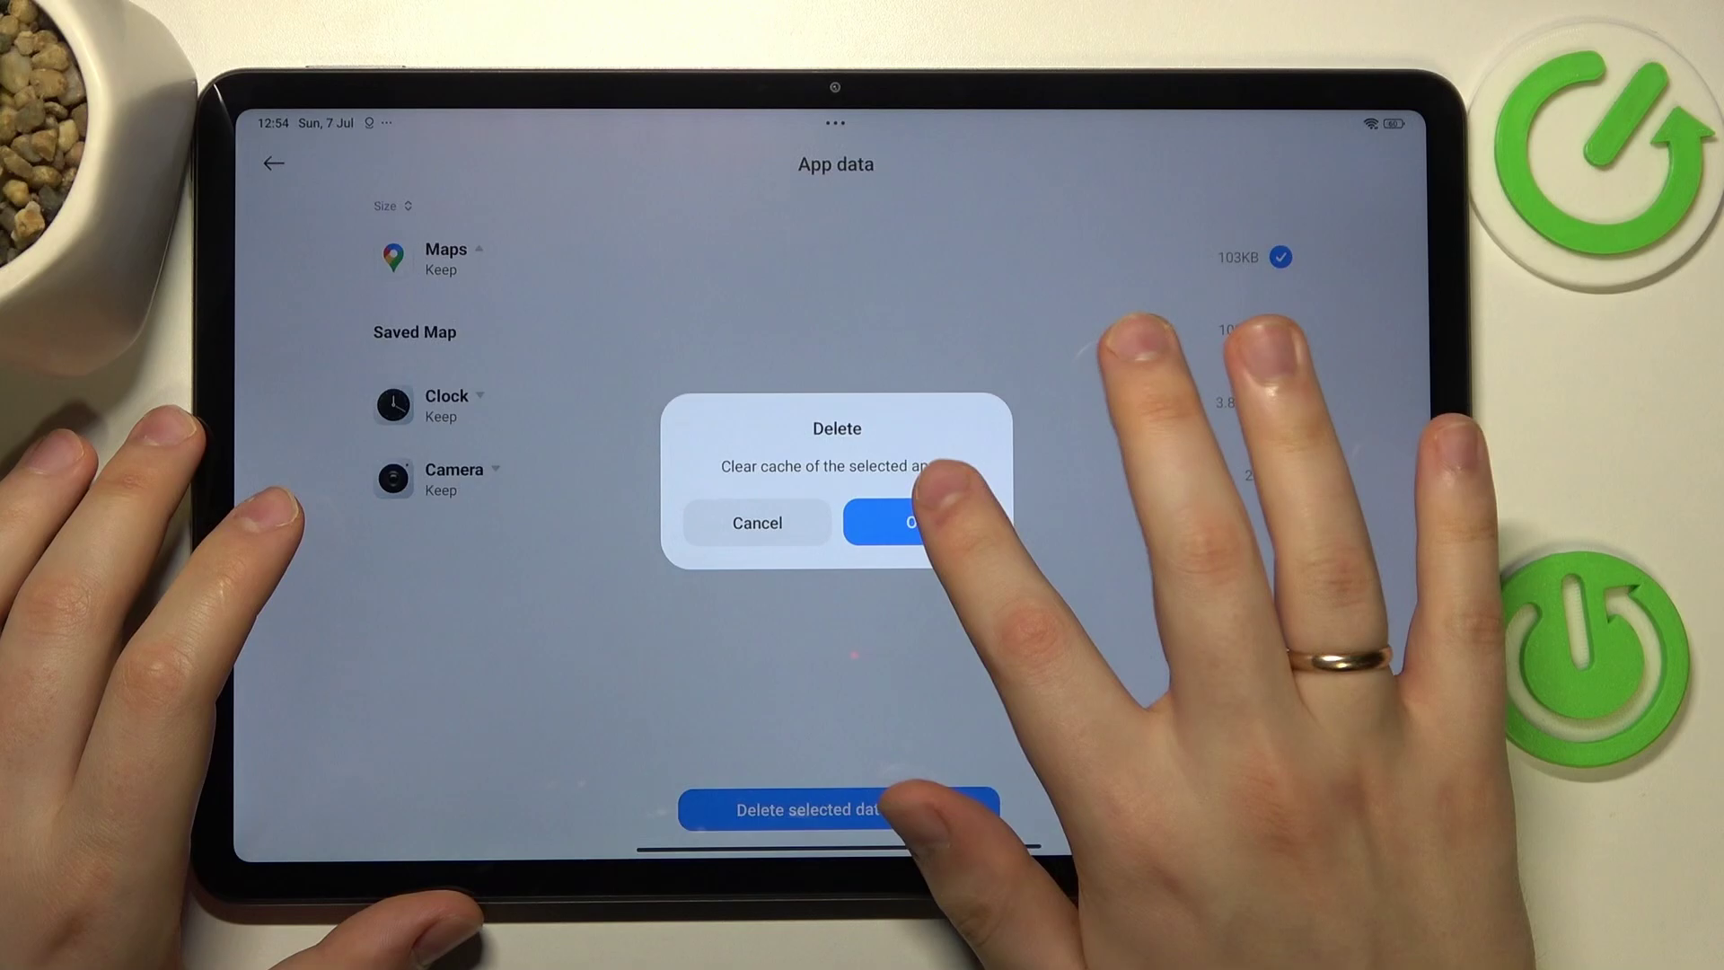
click(917, 517)
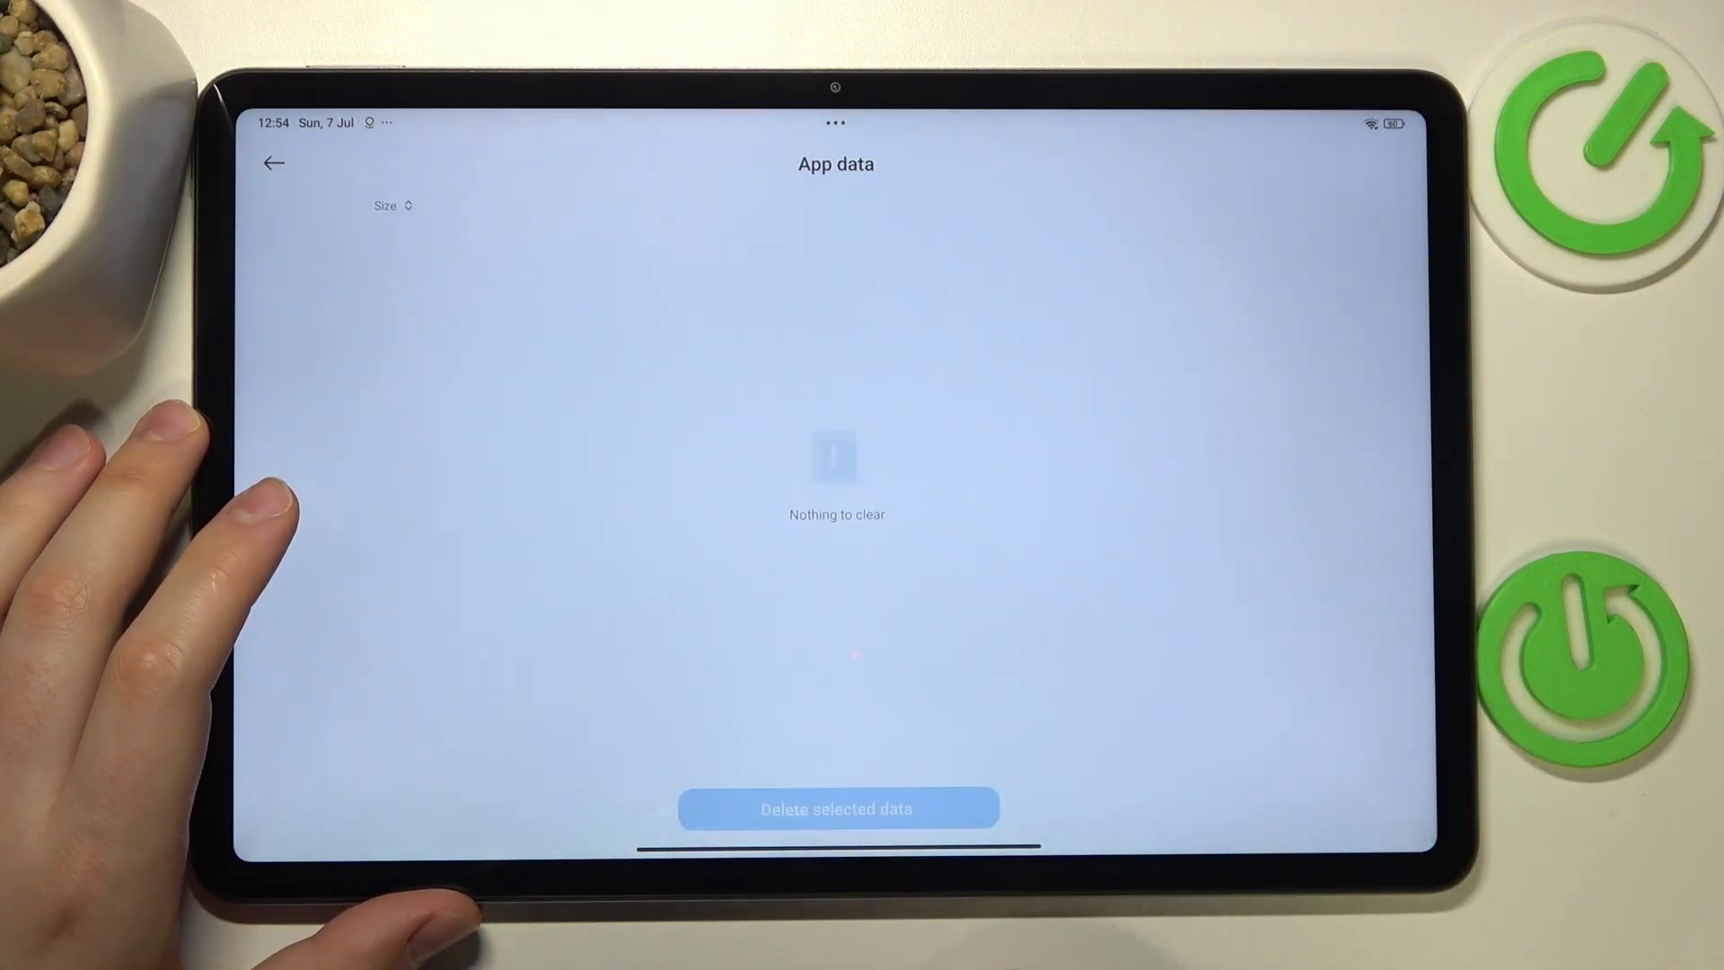
drag(838, 846, 839, 539)
Step: Open Game Turbo from Settings' Additional settings
click(929, 792)
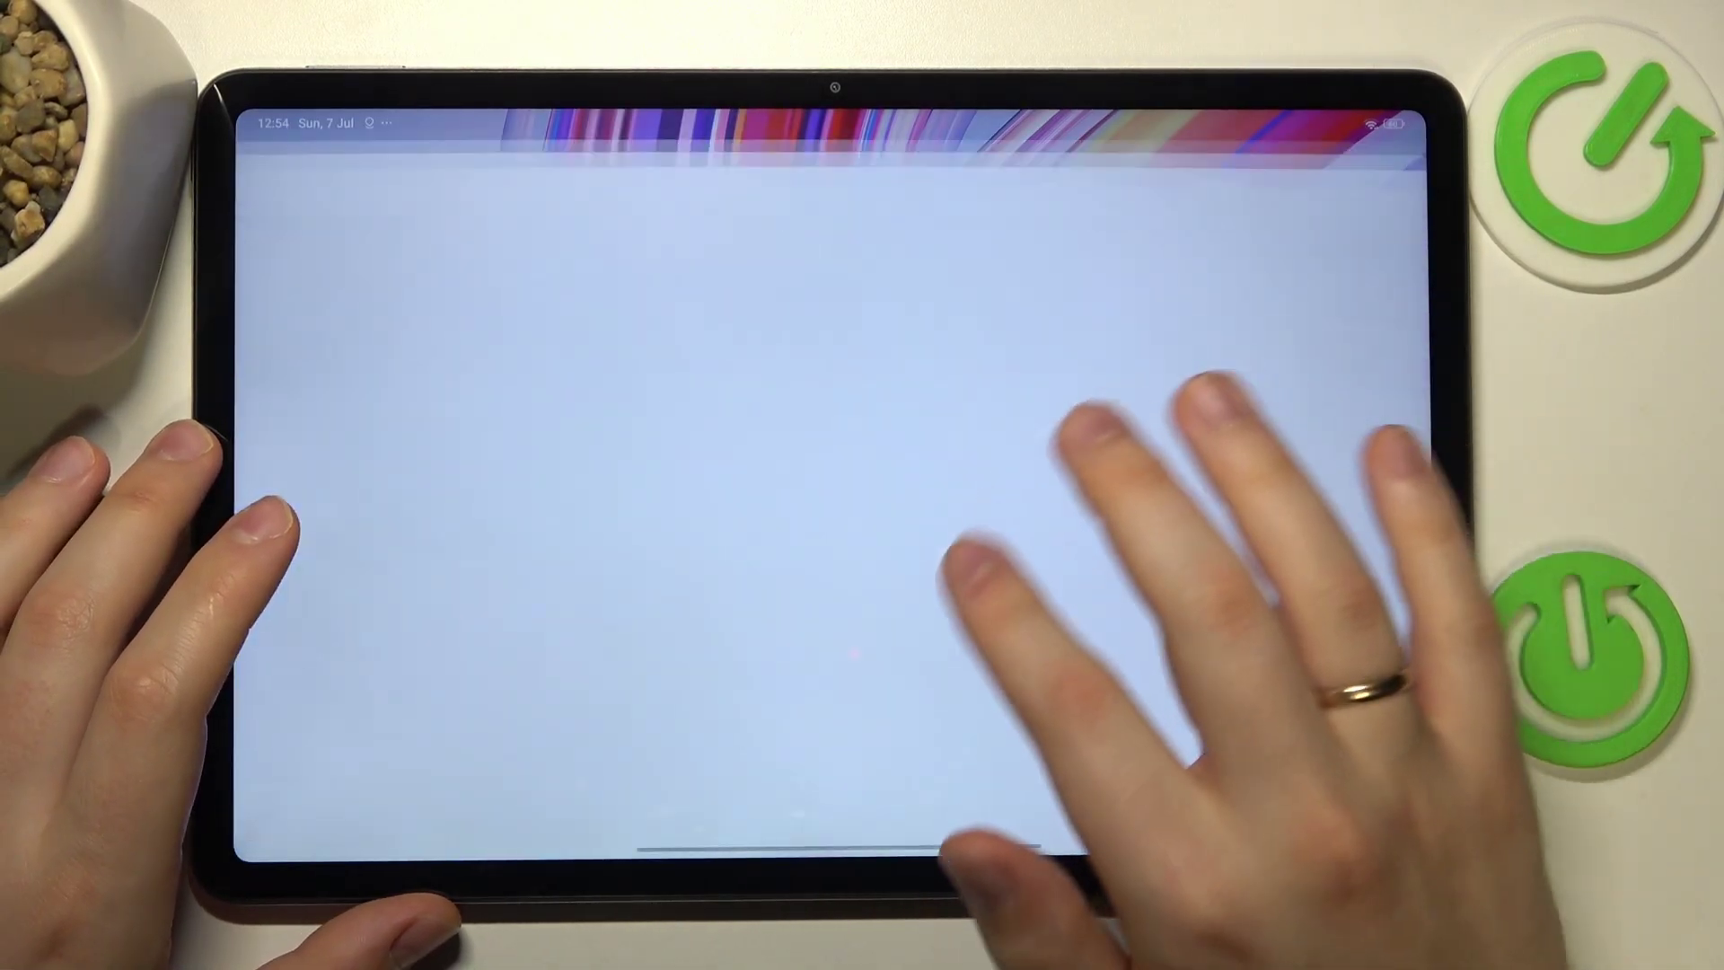
drag(838, 846, 839, 539)
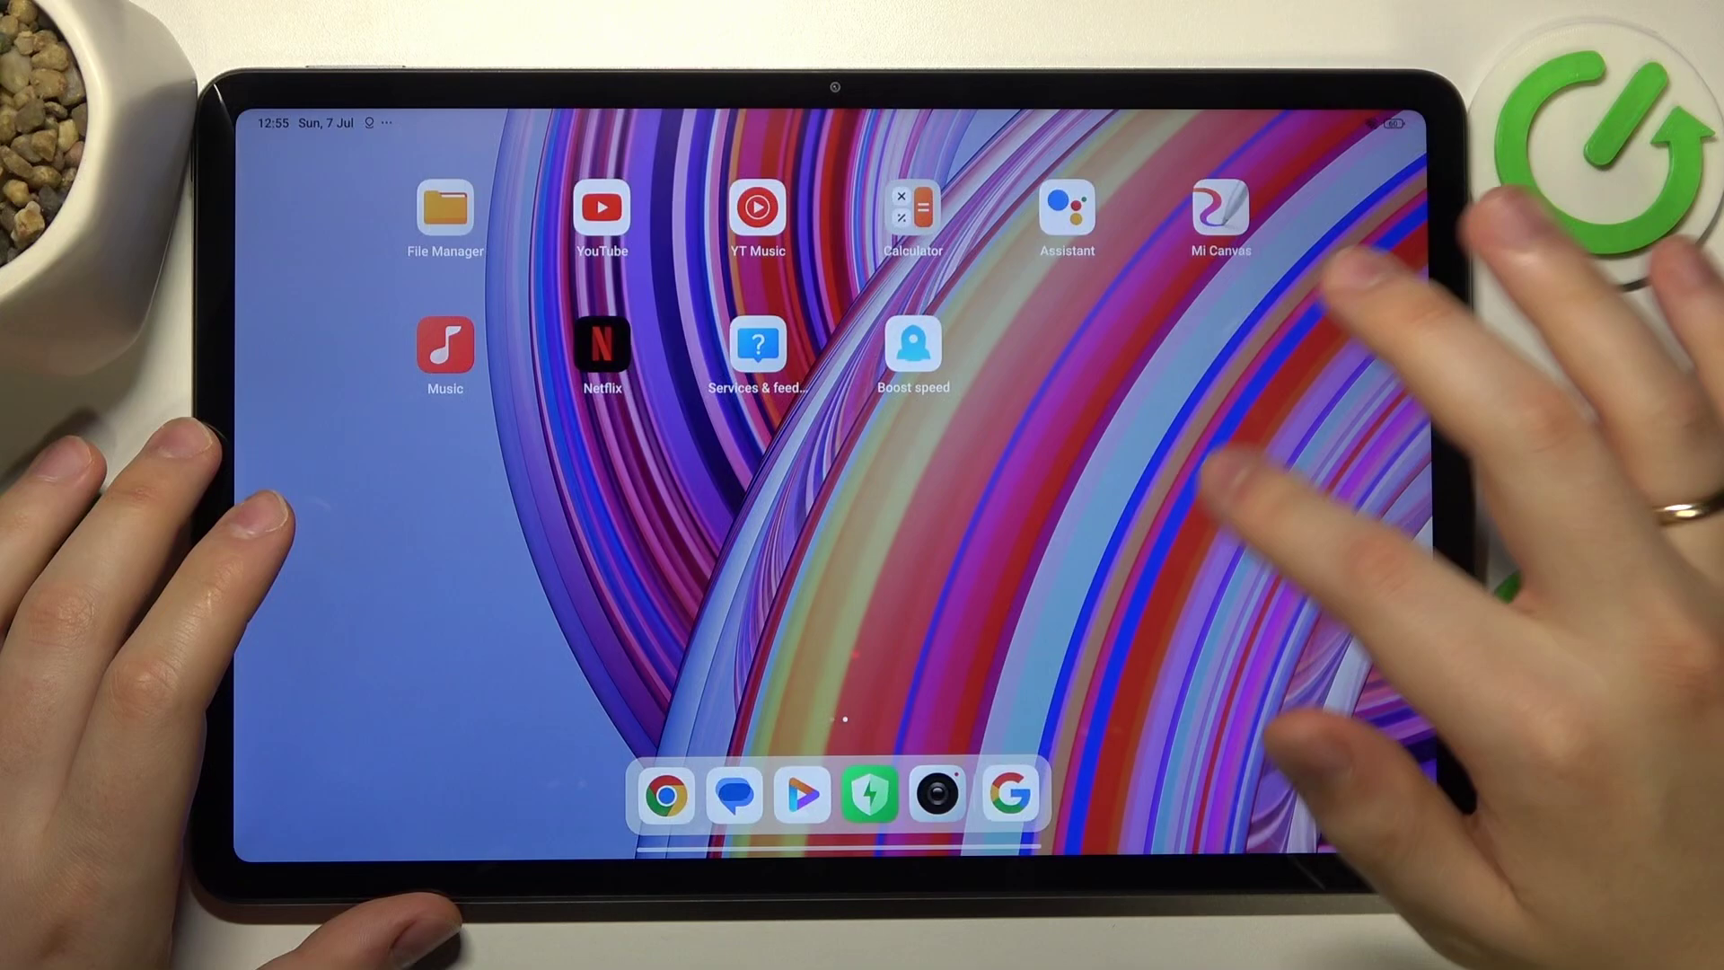
click(1009, 797)
drag(837, 847, 837, 539)
drag(1077, 486, 539, 485)
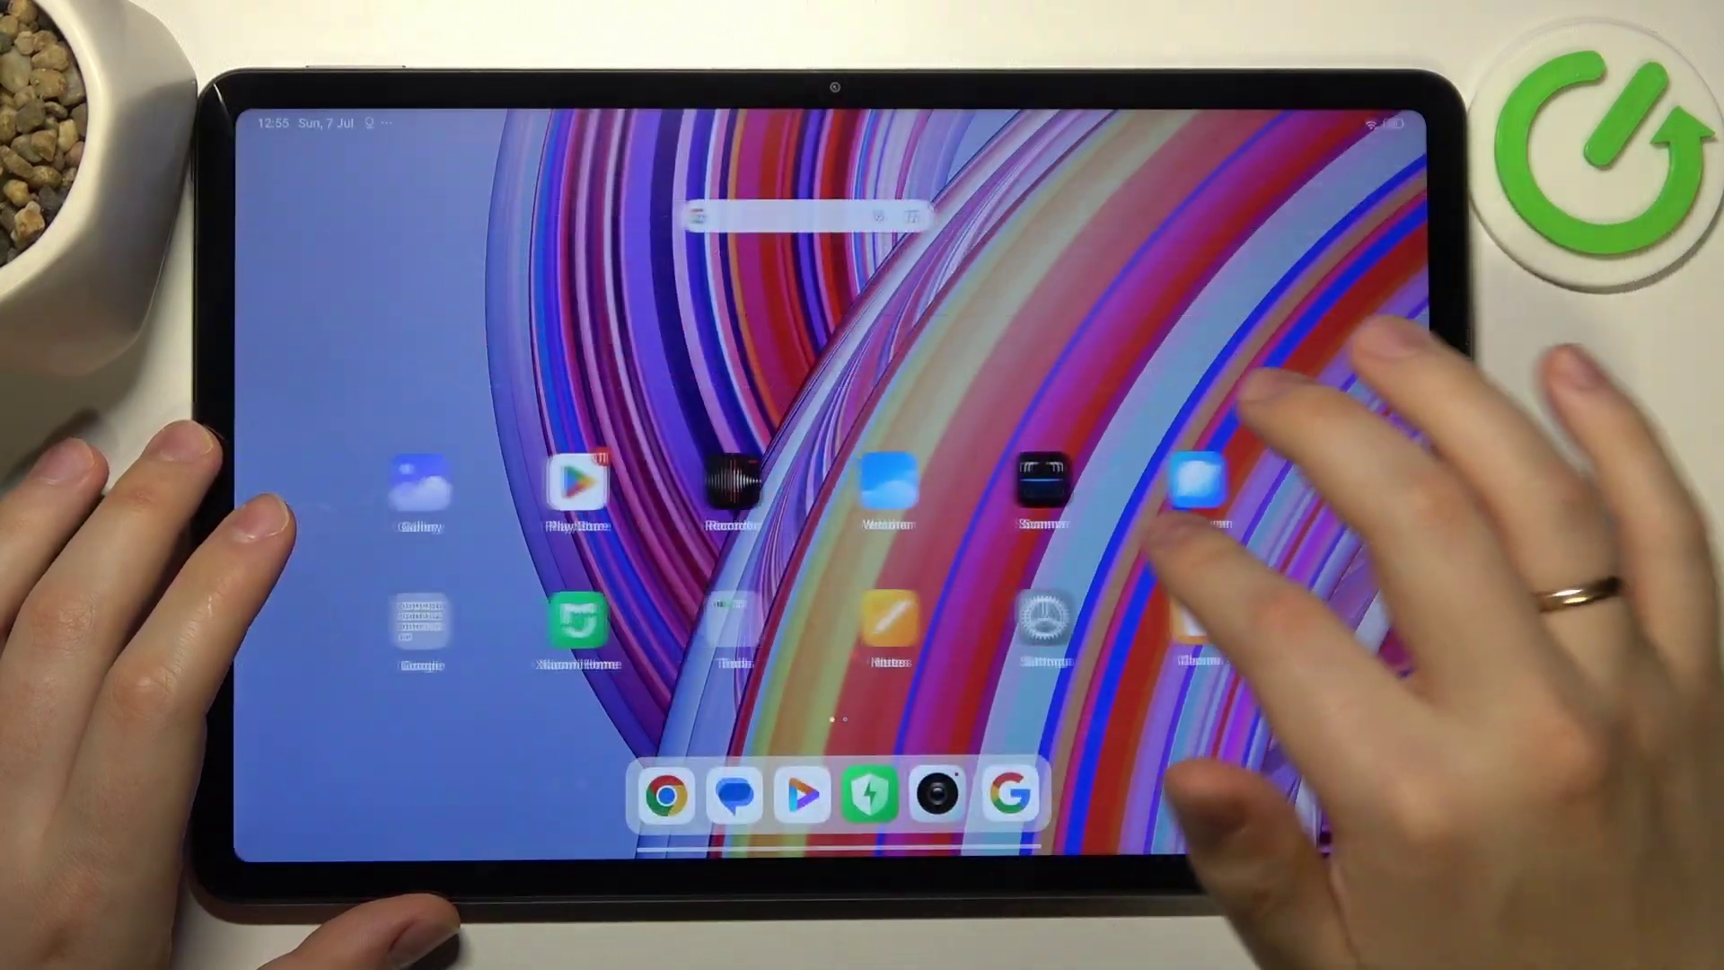
click(1159, 606)
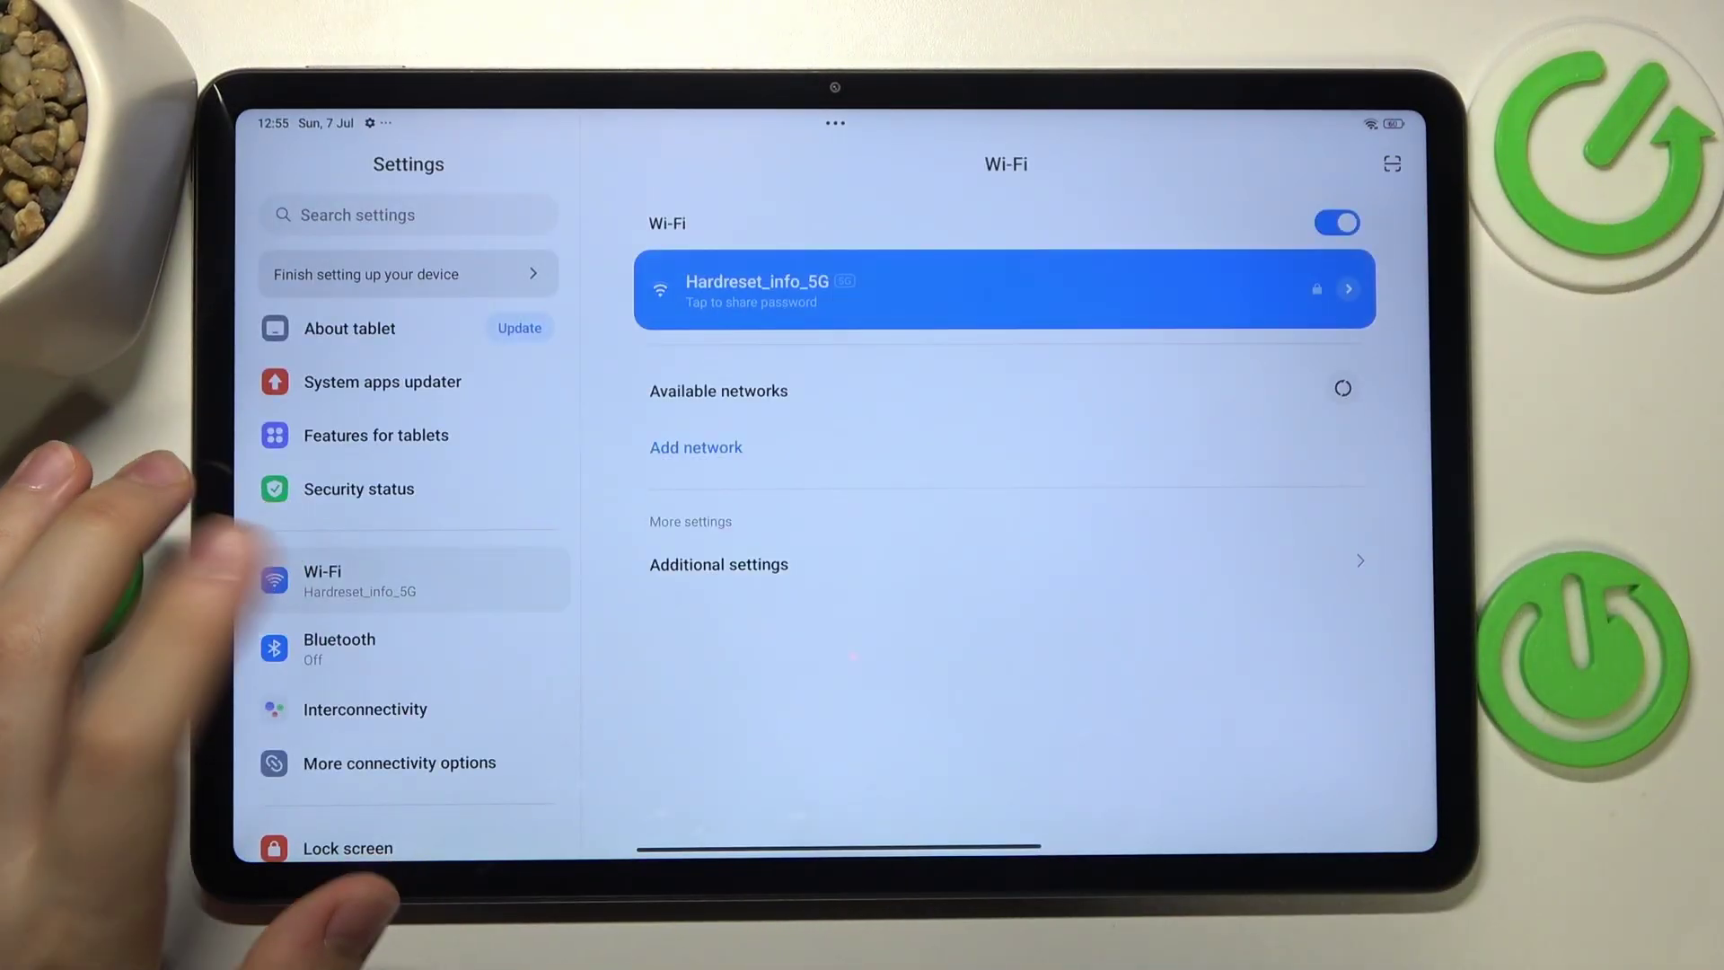
drag(405, 741, 404, 337)
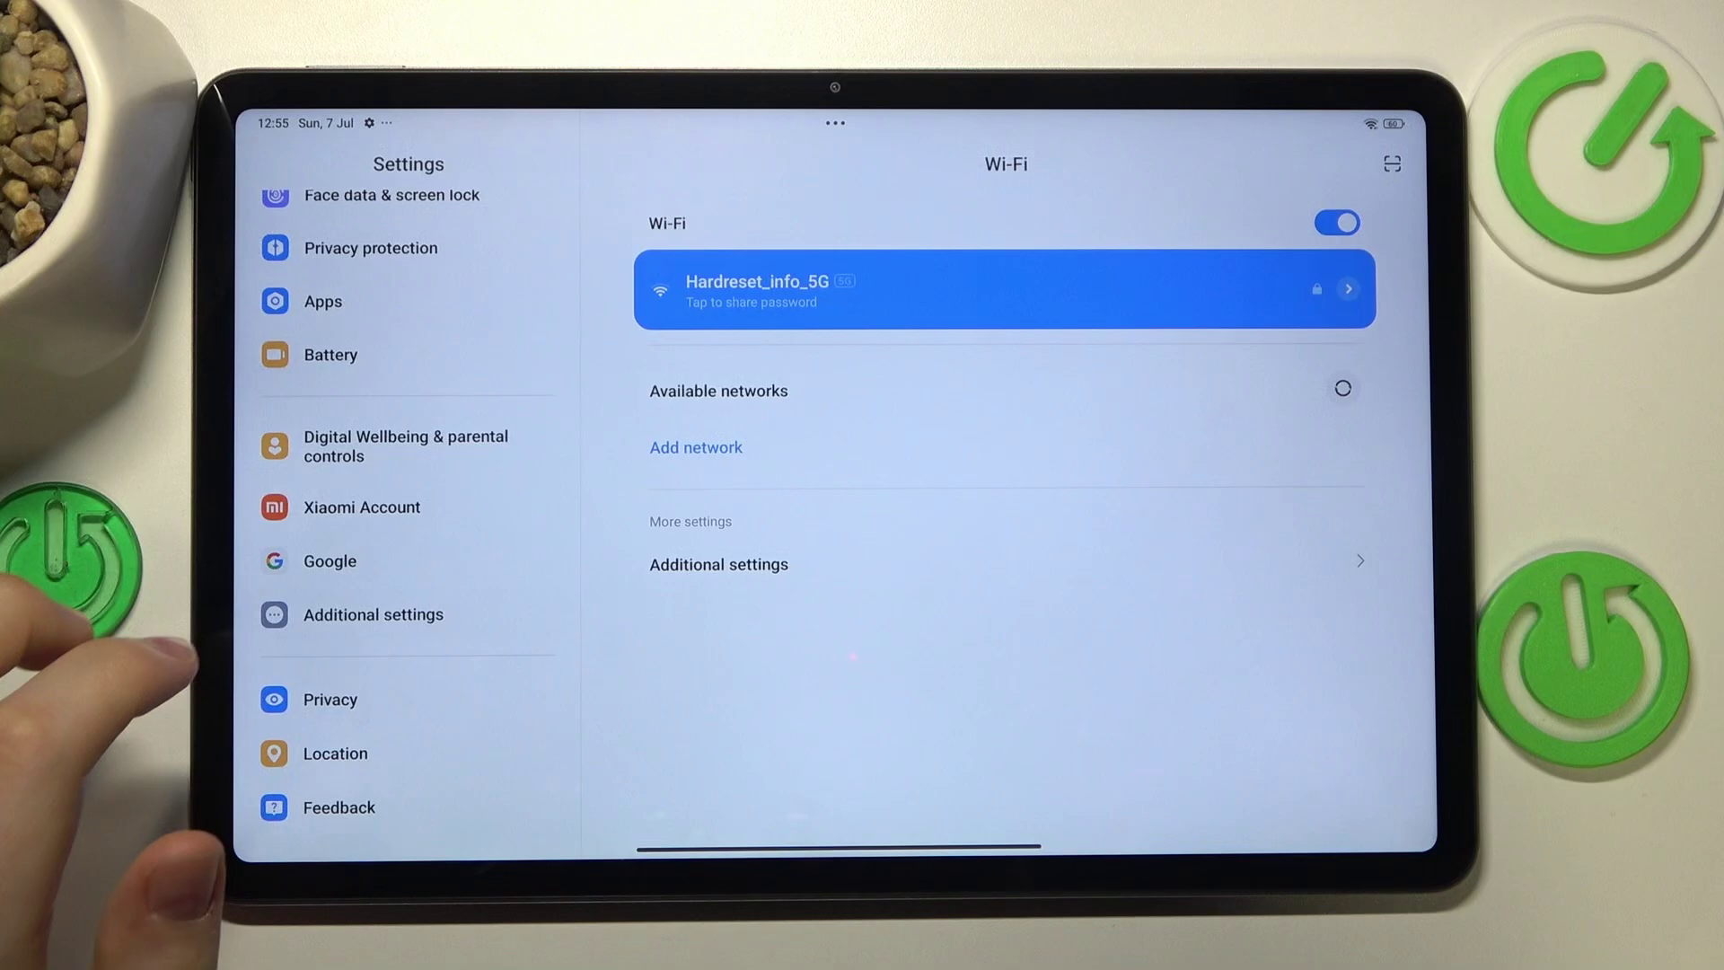
click(374, 615)
drag(1078, 674, 1077, 445)
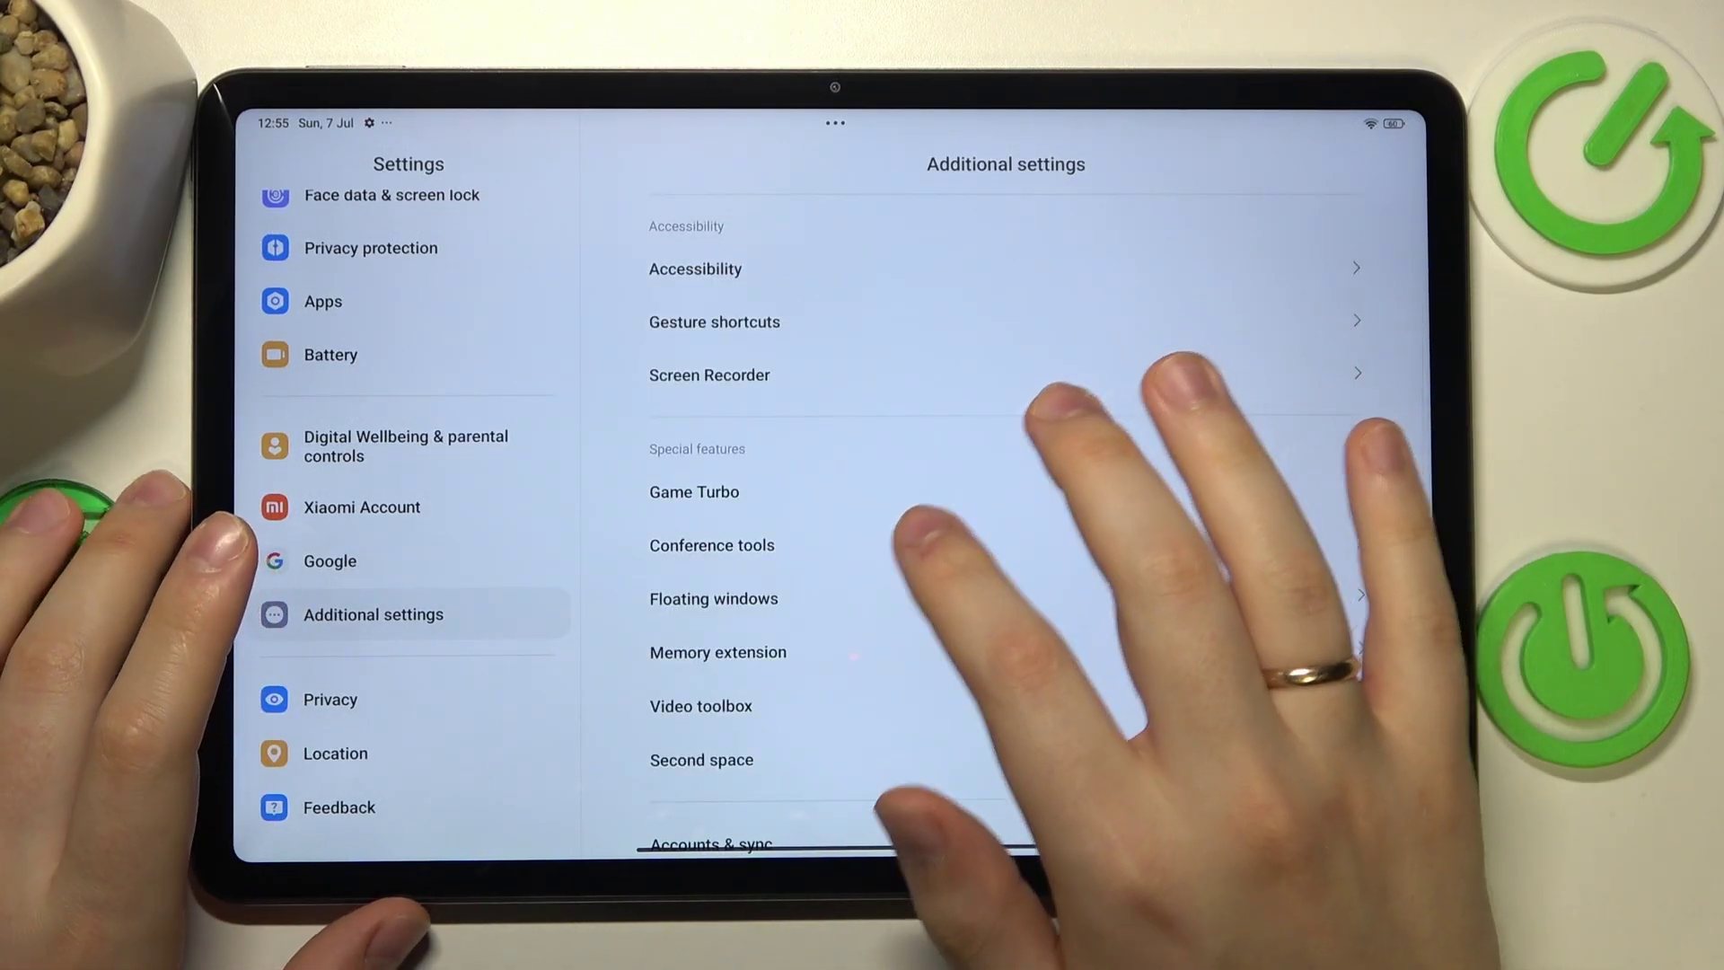
click(808, 652)
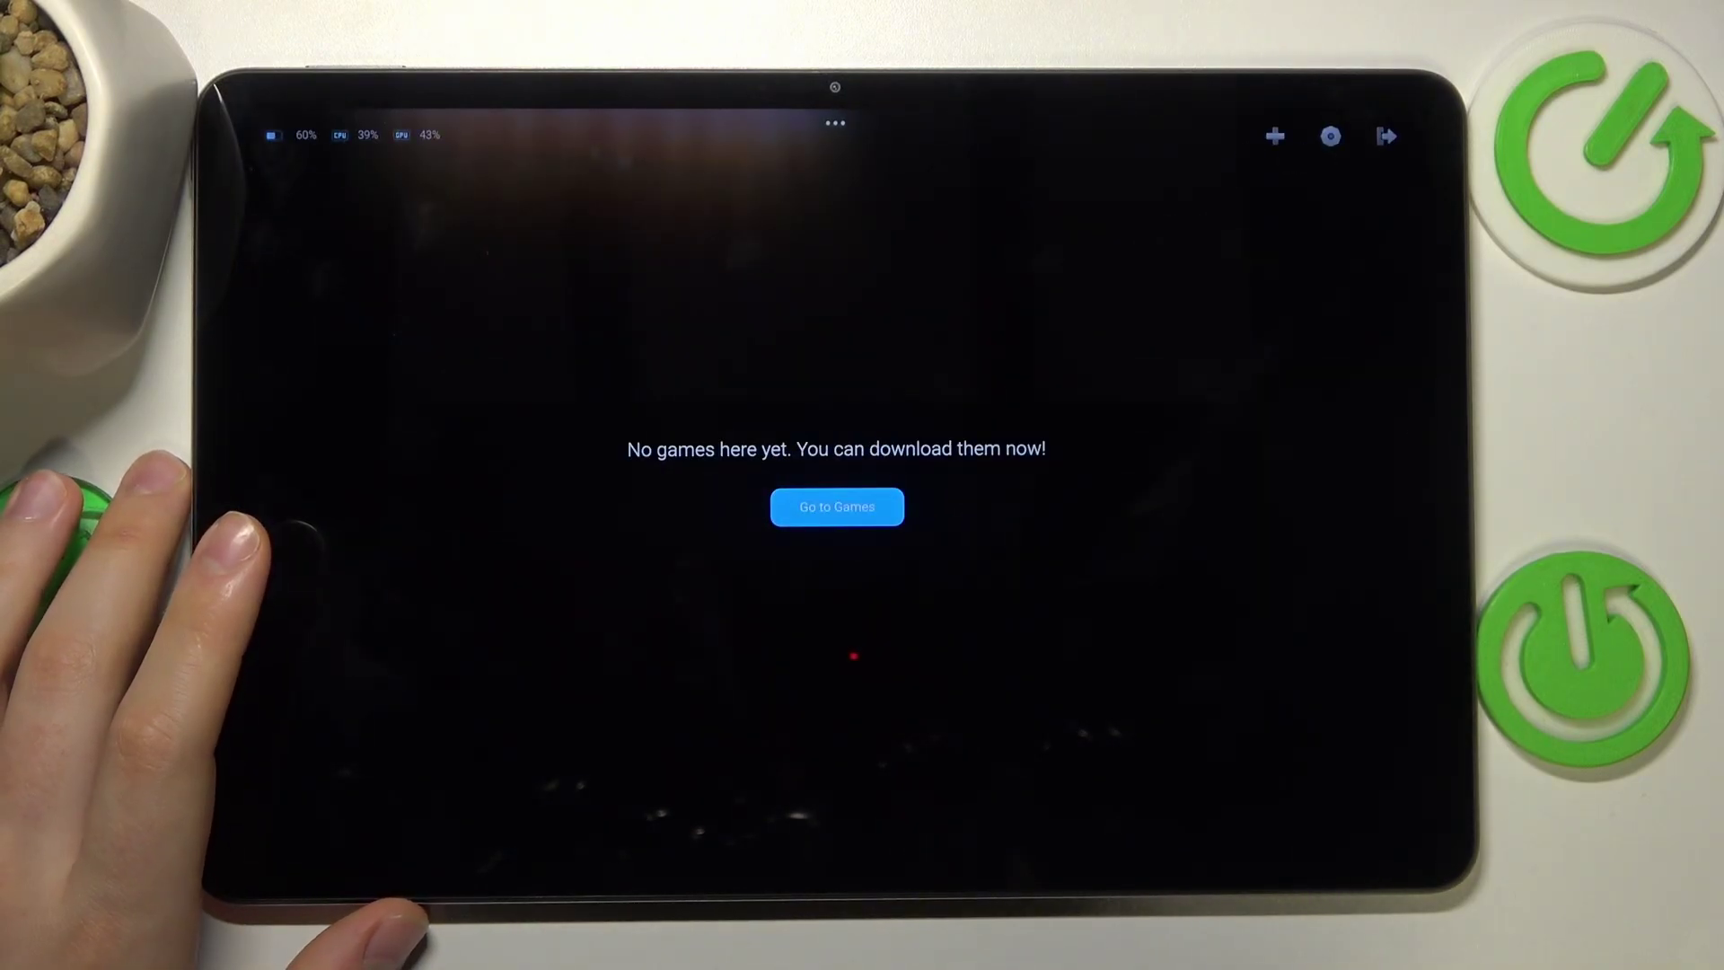
Step: Enable Wi-Fi optimisation and Performance optimisation in Game Turbo's Booster settings, then go home
click(1329, 137)
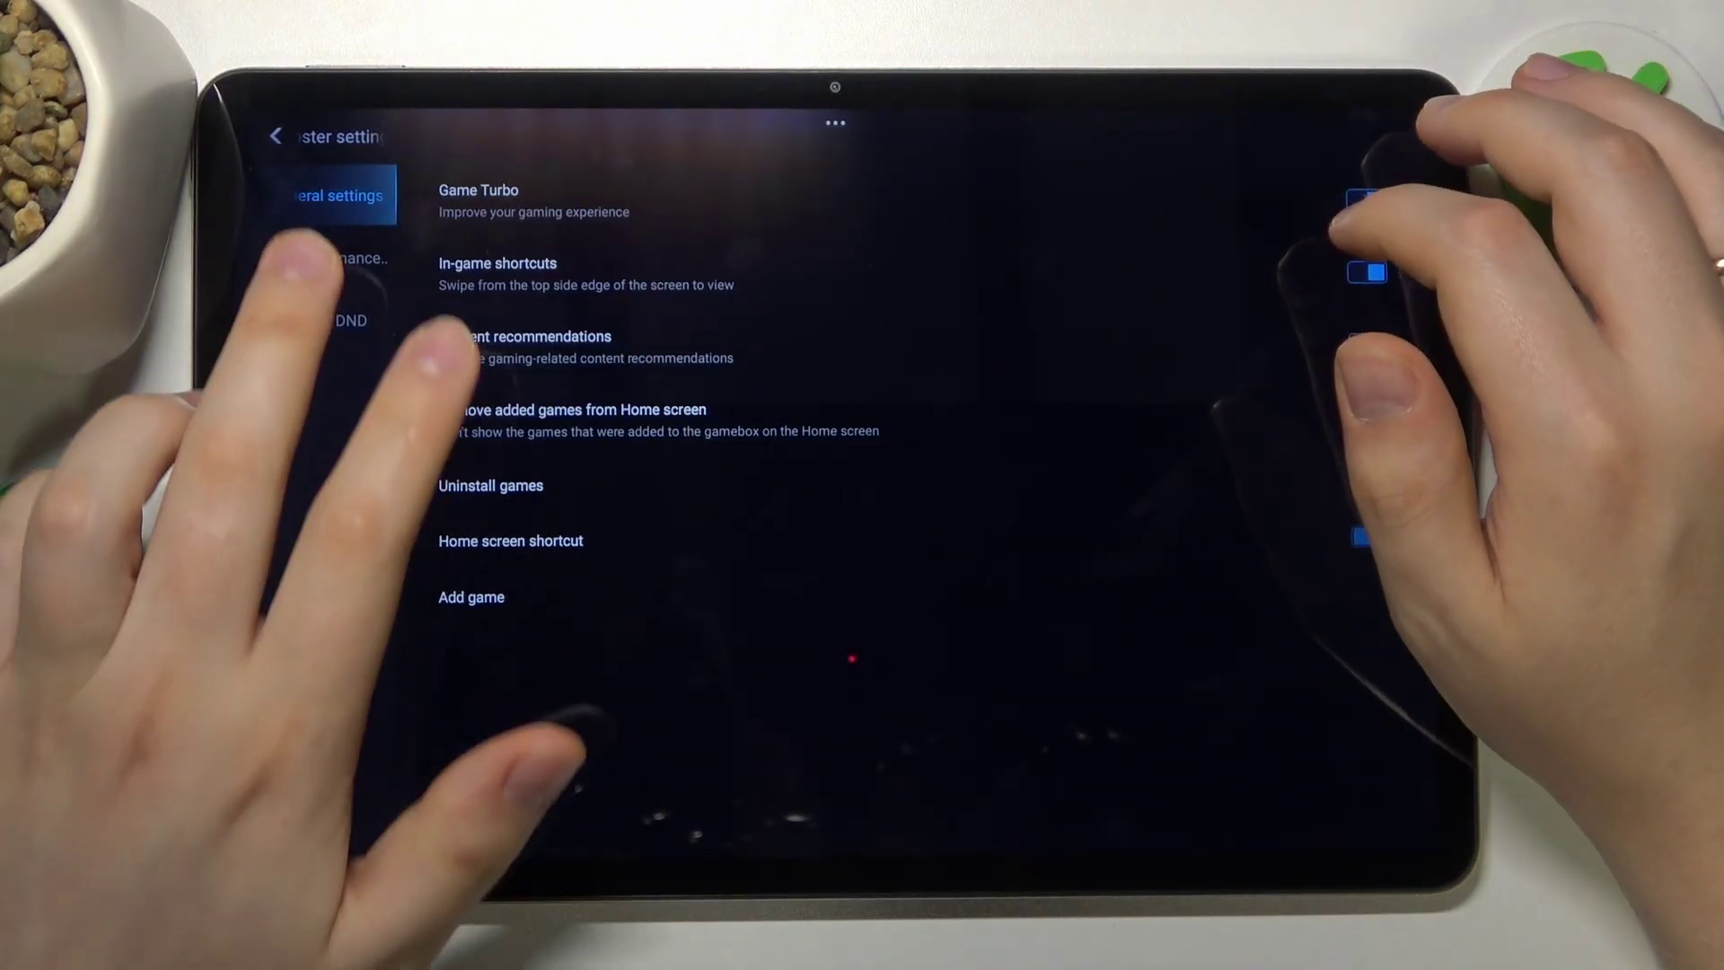
click(337, 258)
click(1348, 192)
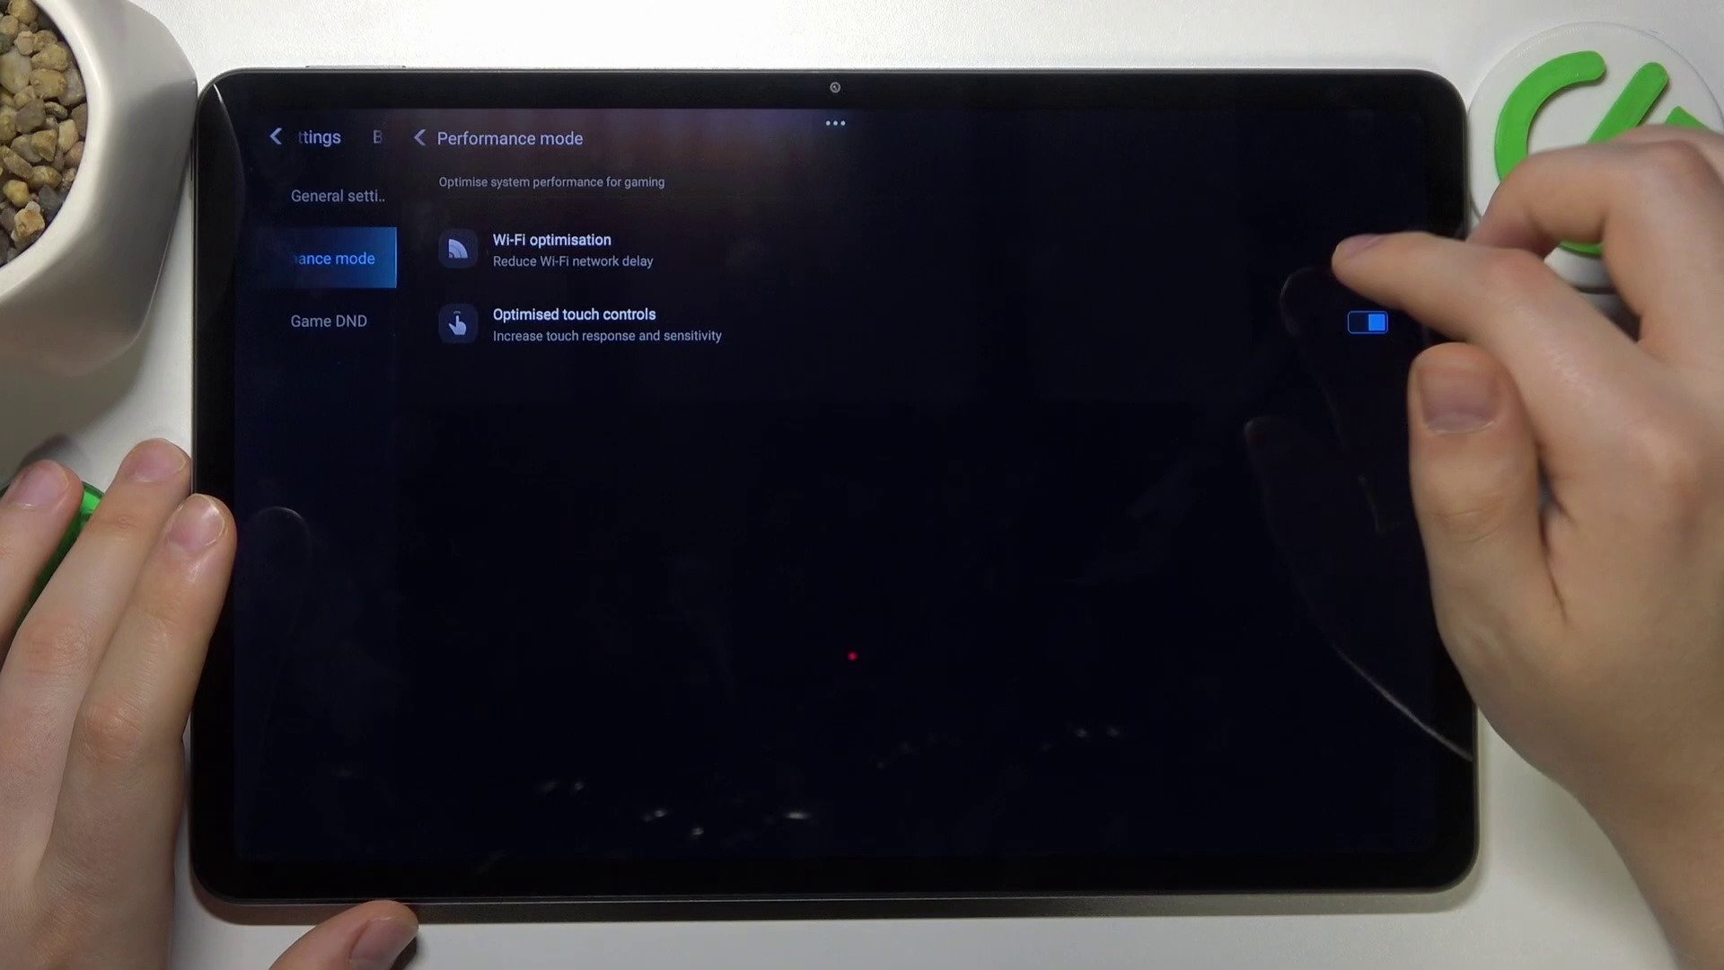
click(1366, 248)
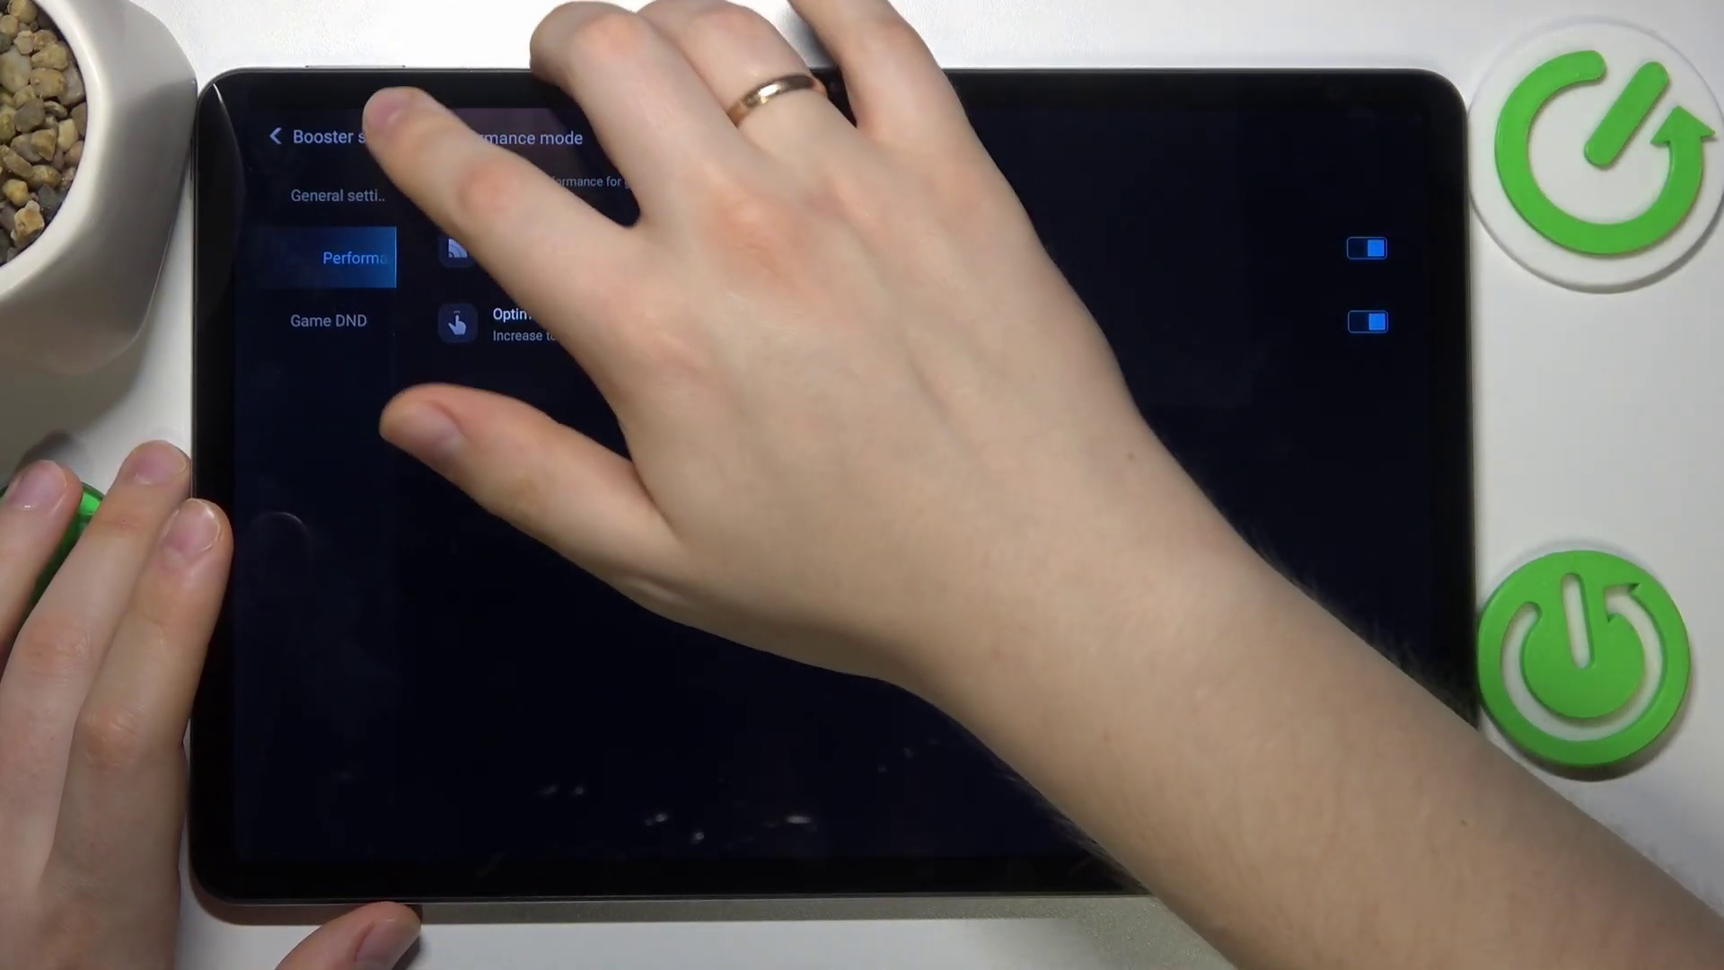
click(276, 136)
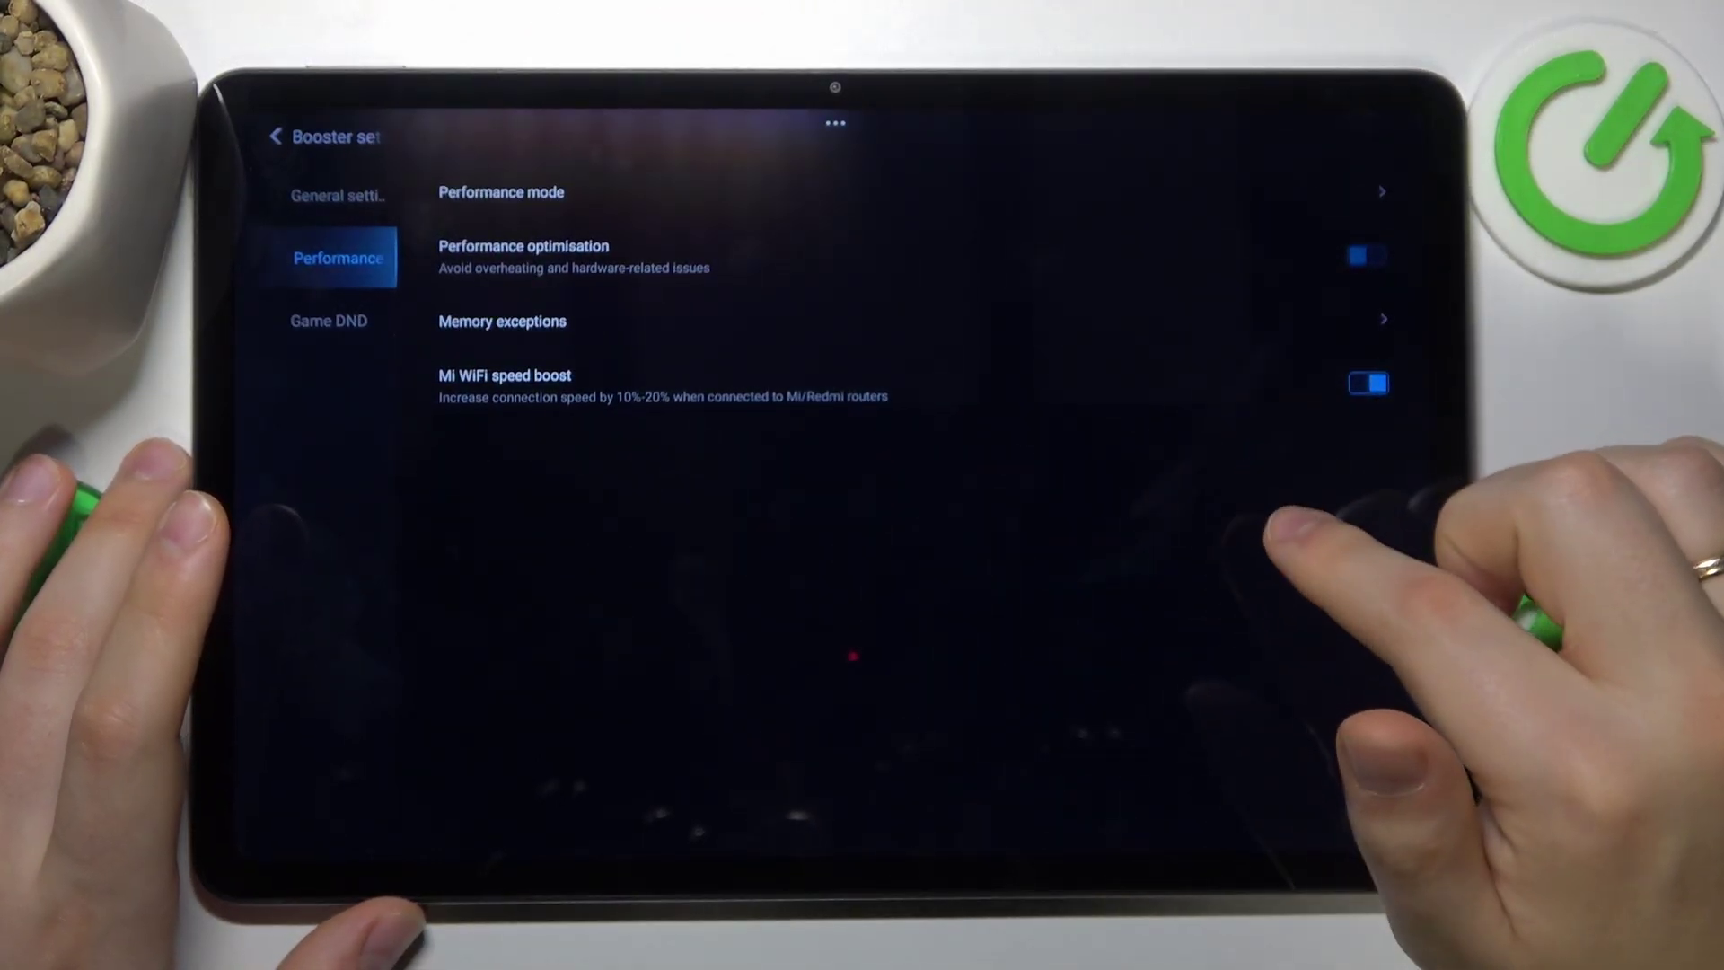
click(1365, 256)
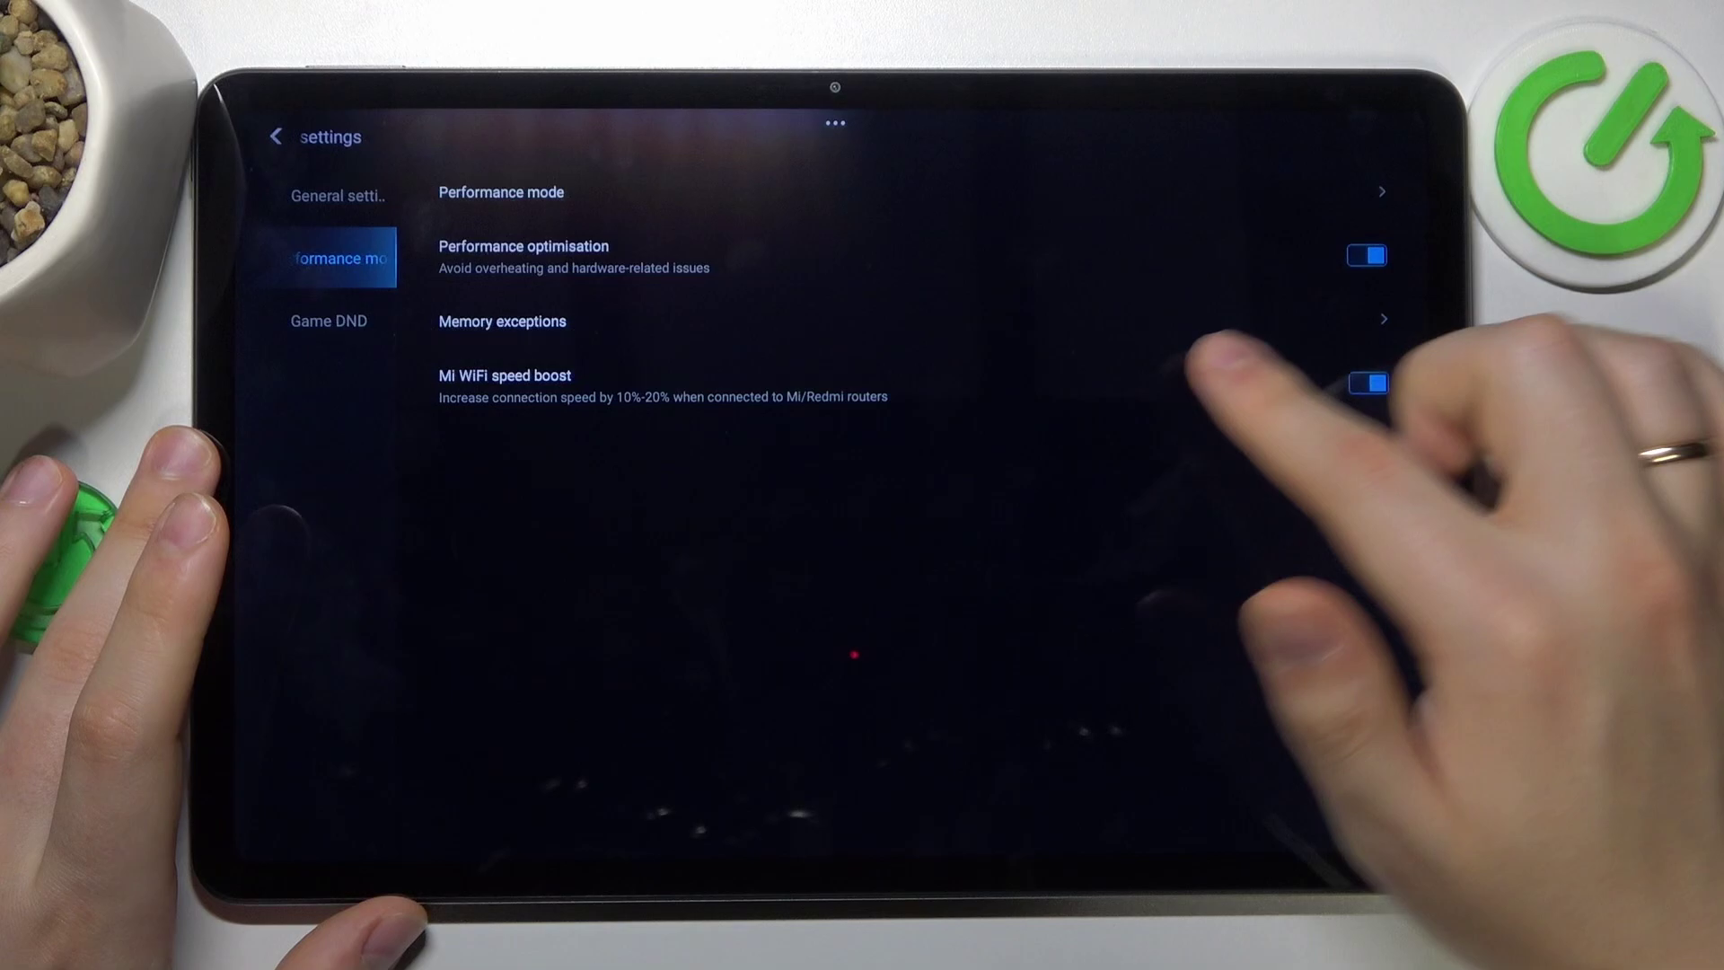
click(1347, 323)
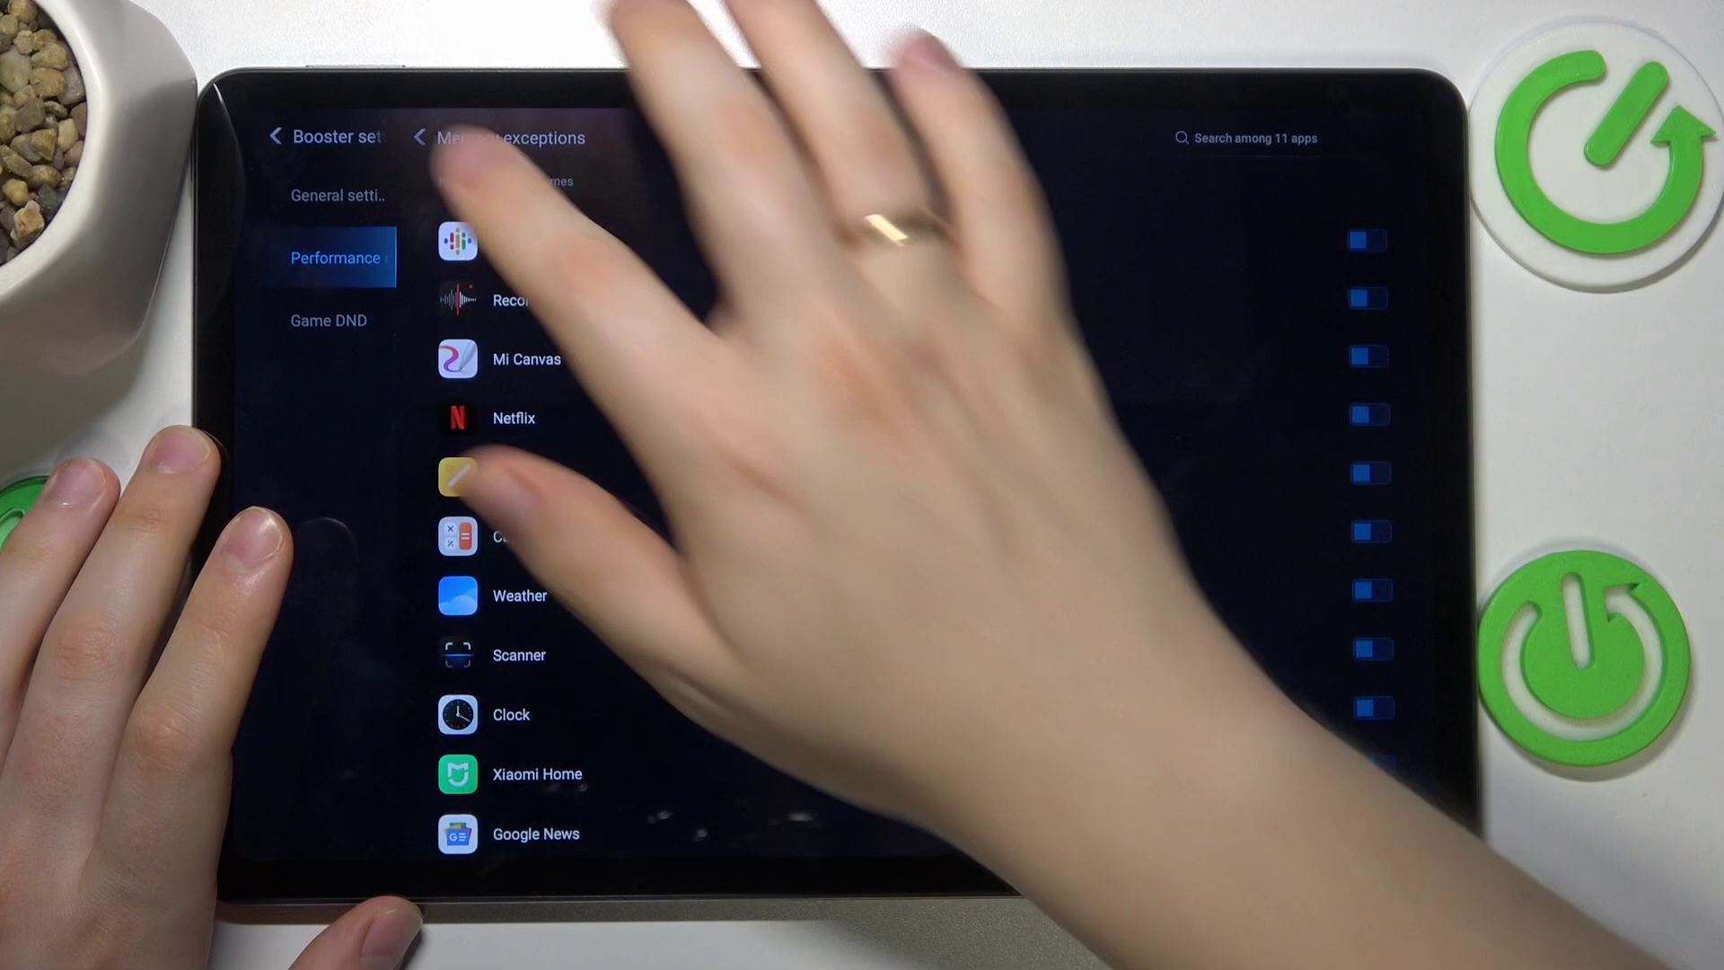
click(420, 138)
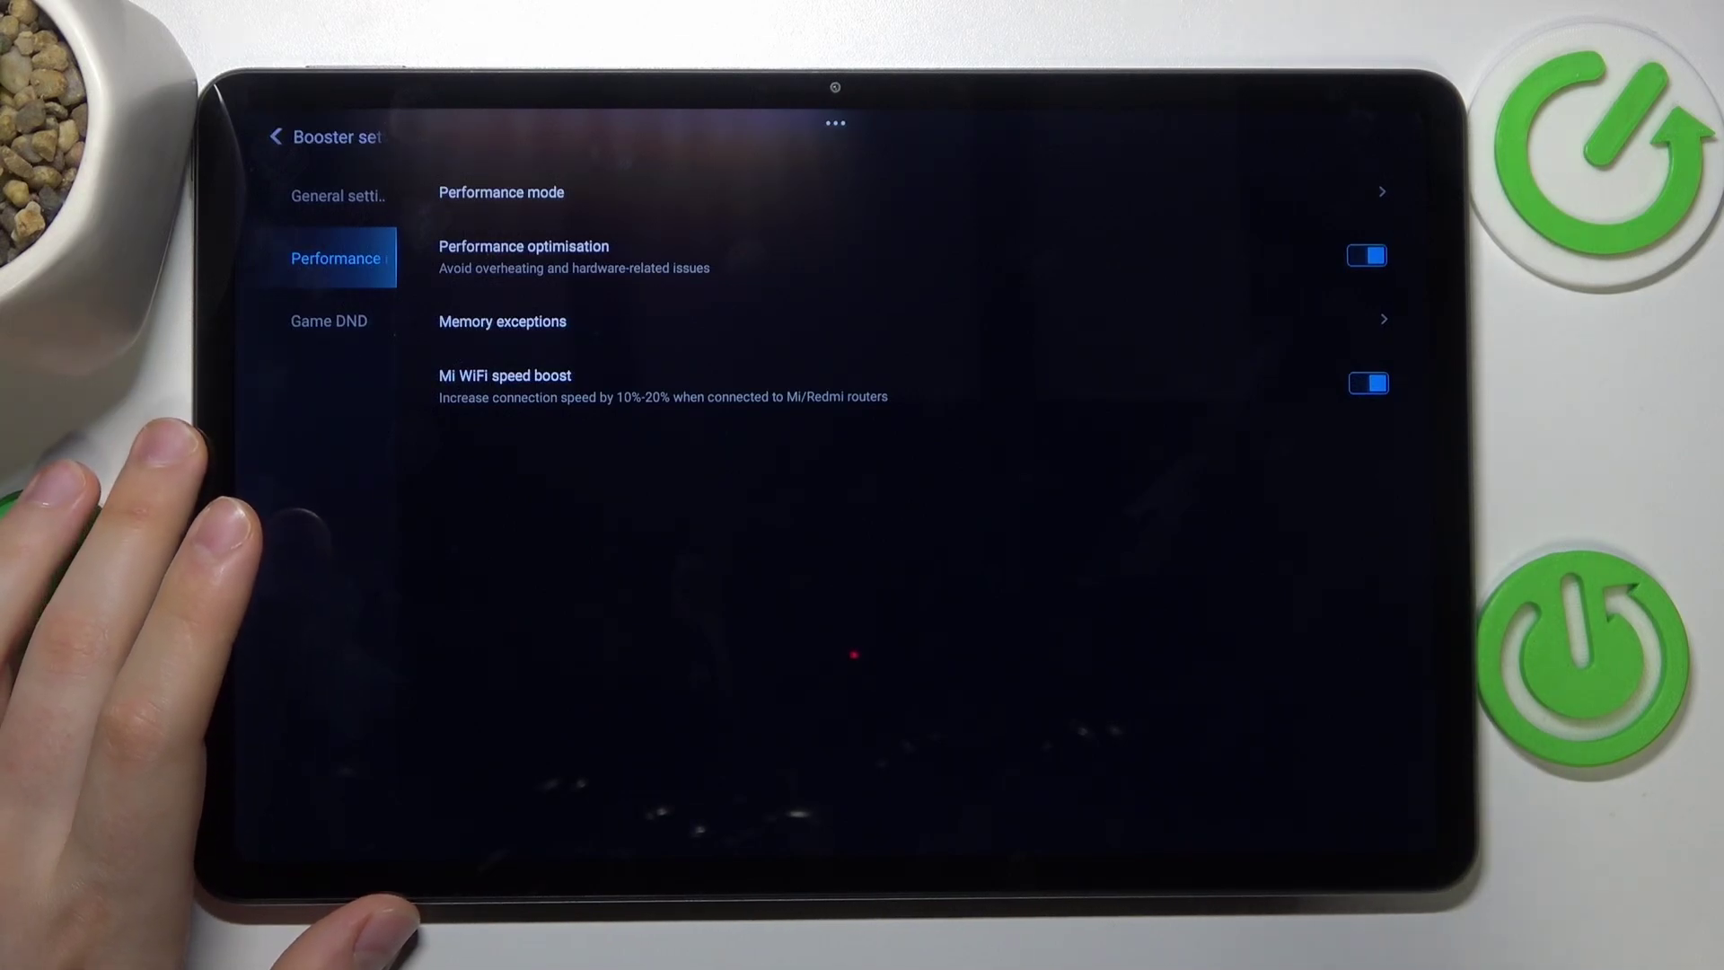
drag(862, 850, 862, 539)
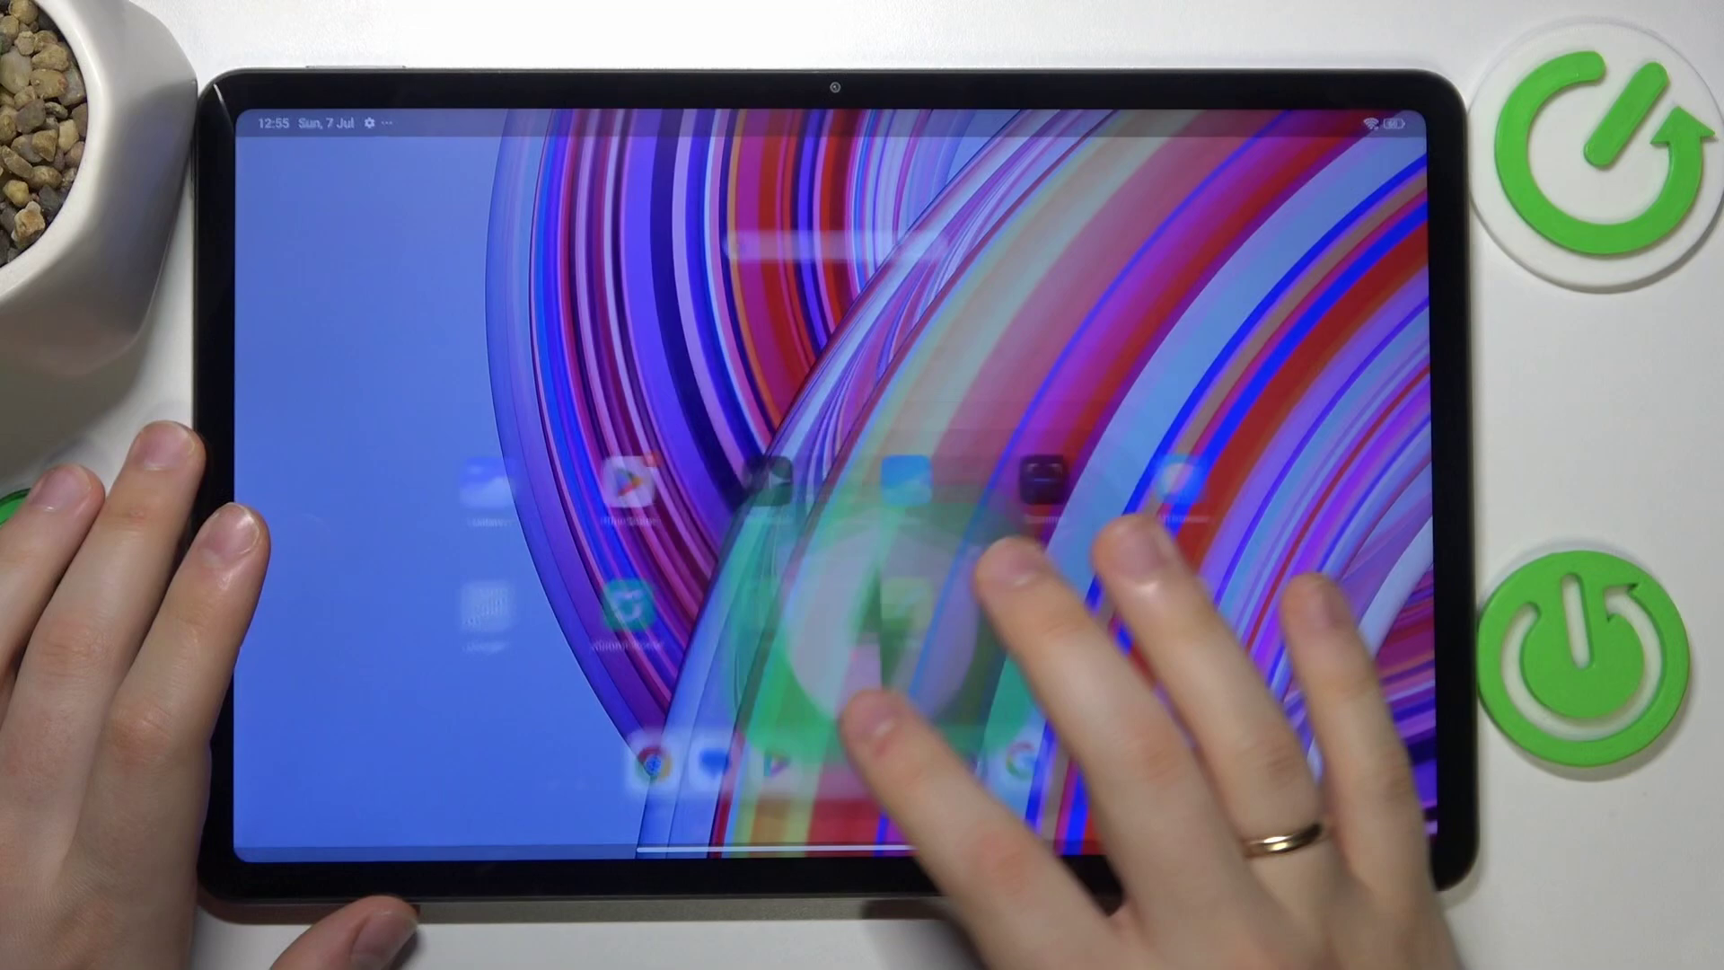
Step: Set Memory extension to 6.0 GB in Additional settings and confirm the reboot prompt
click(906, 794)
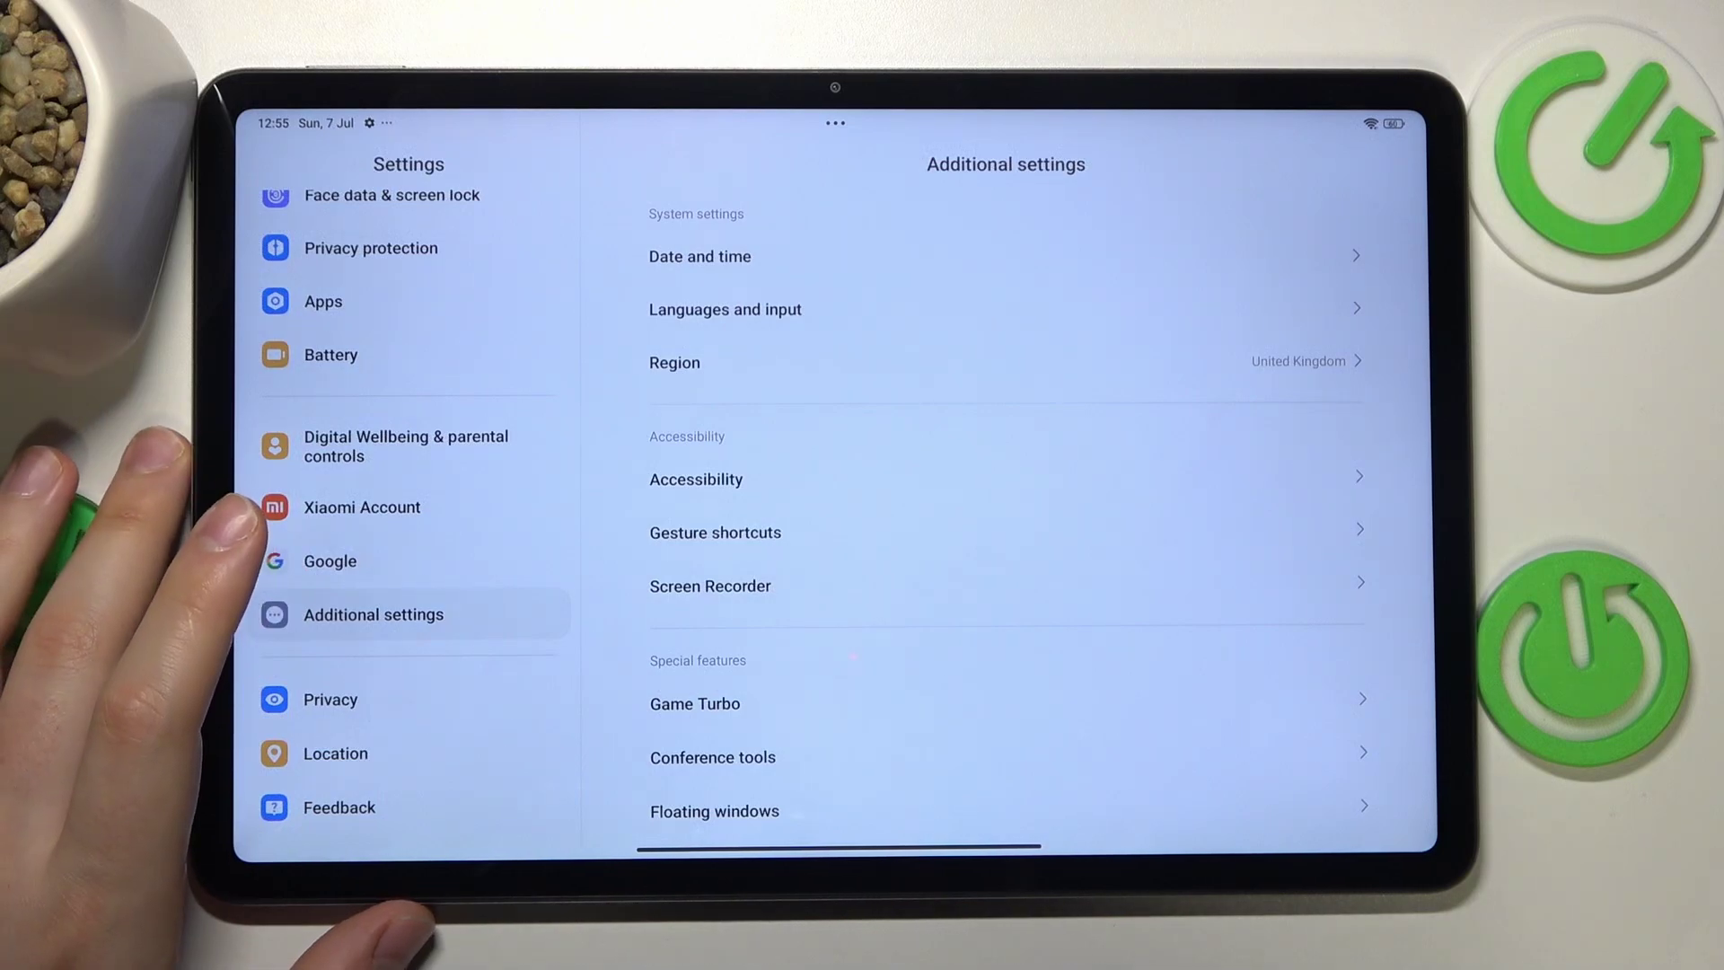
scroll(1010, 607, down, 5)
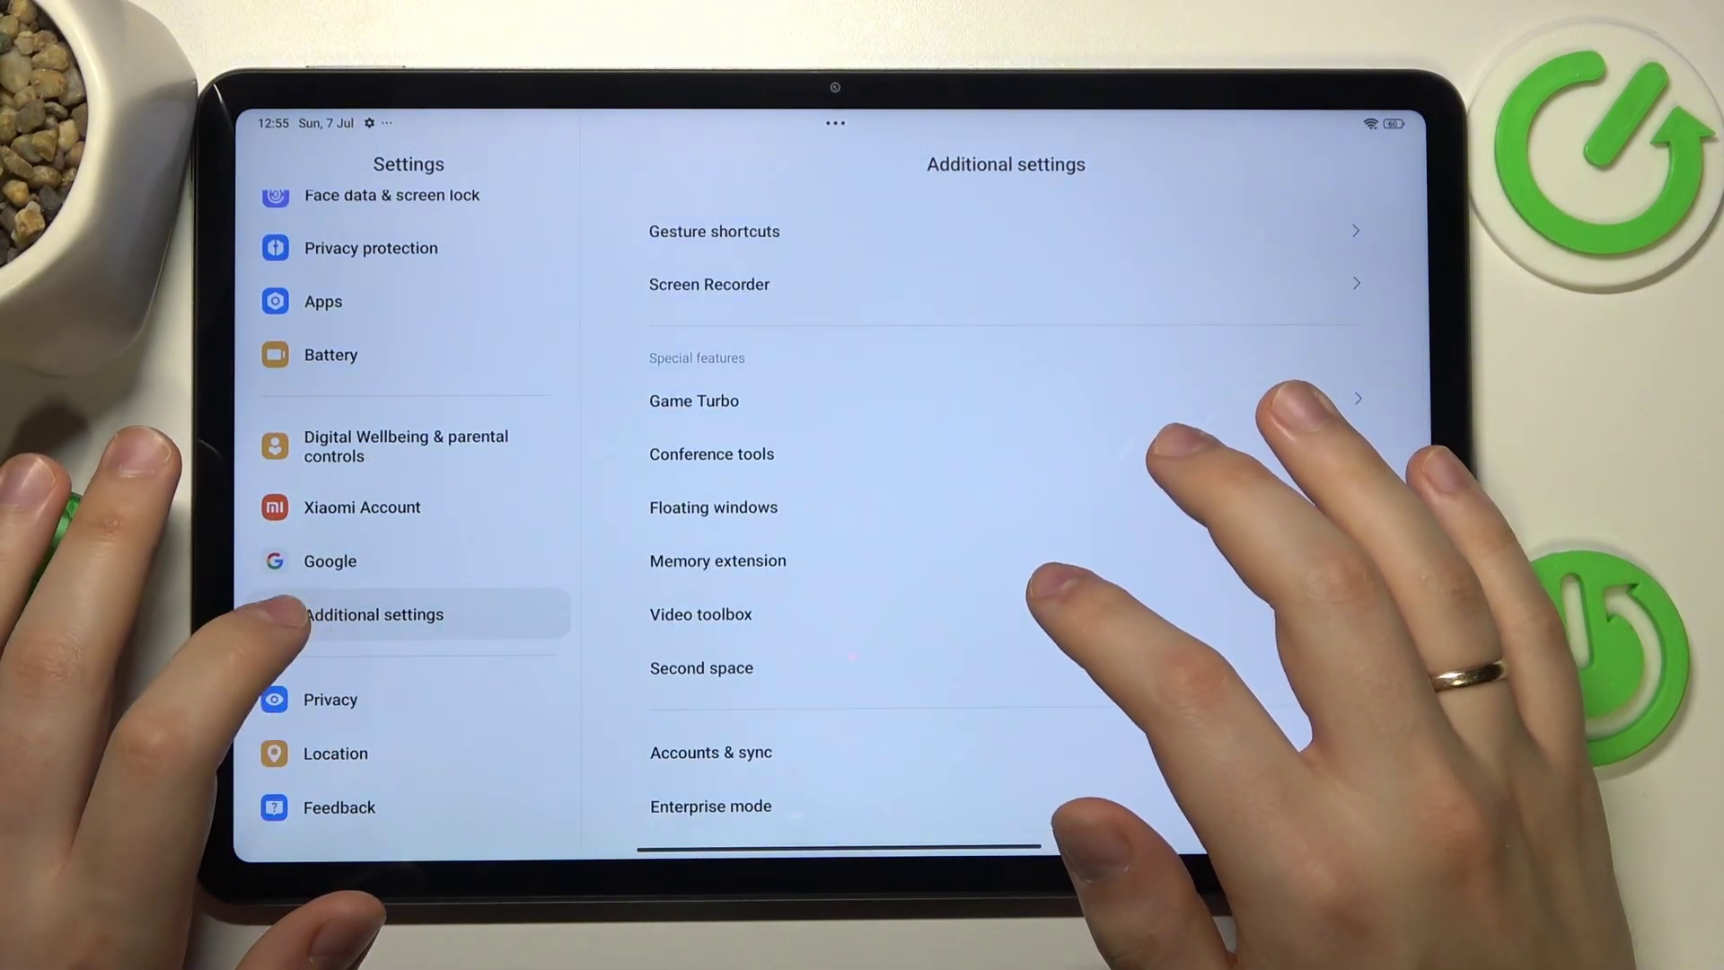
scroll(1146, 606, down, 2)
click(1078, 477)
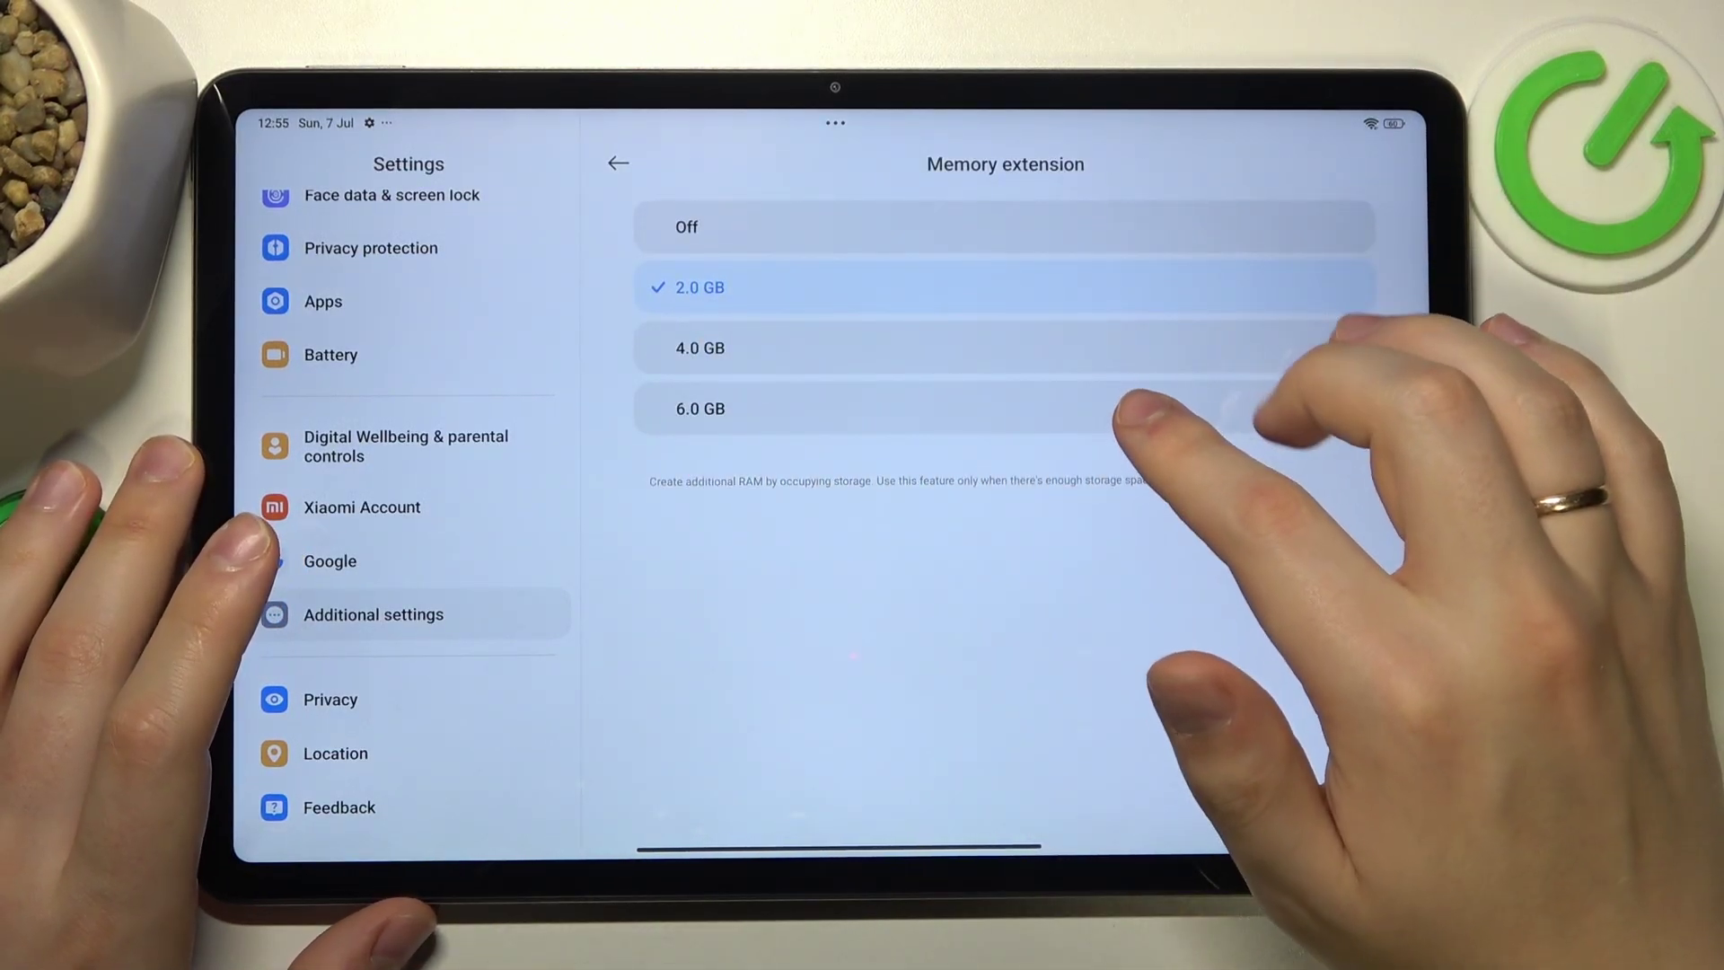
click(1132, 409)
click(912, 505)
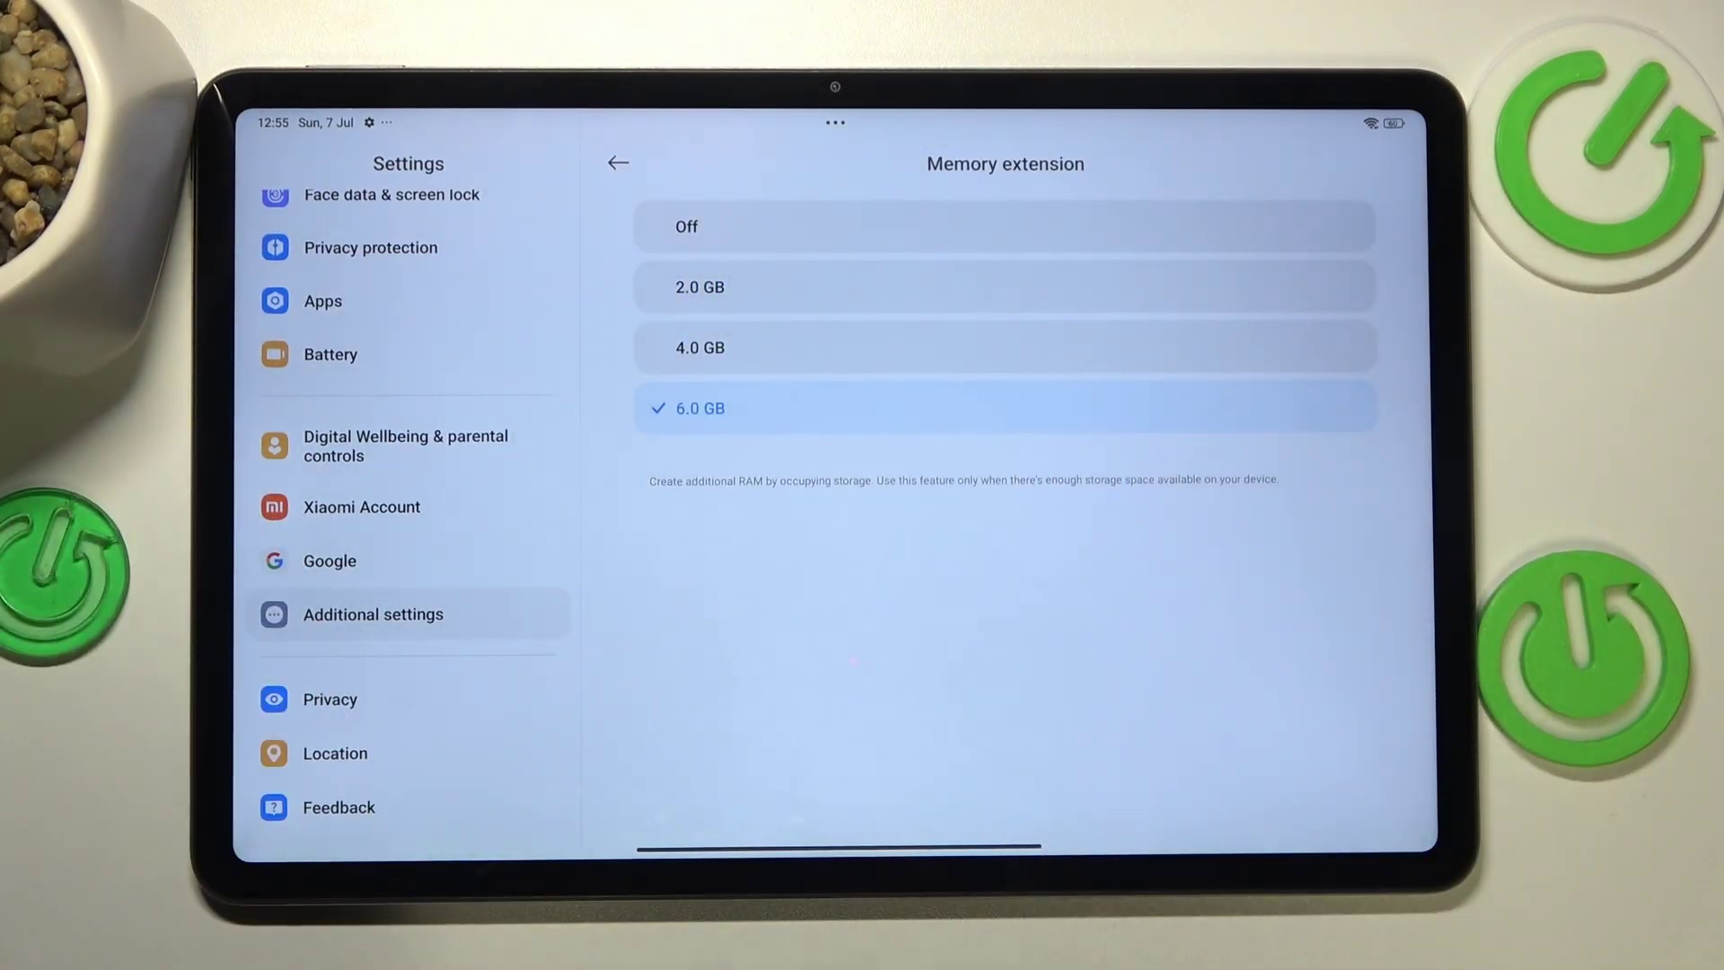